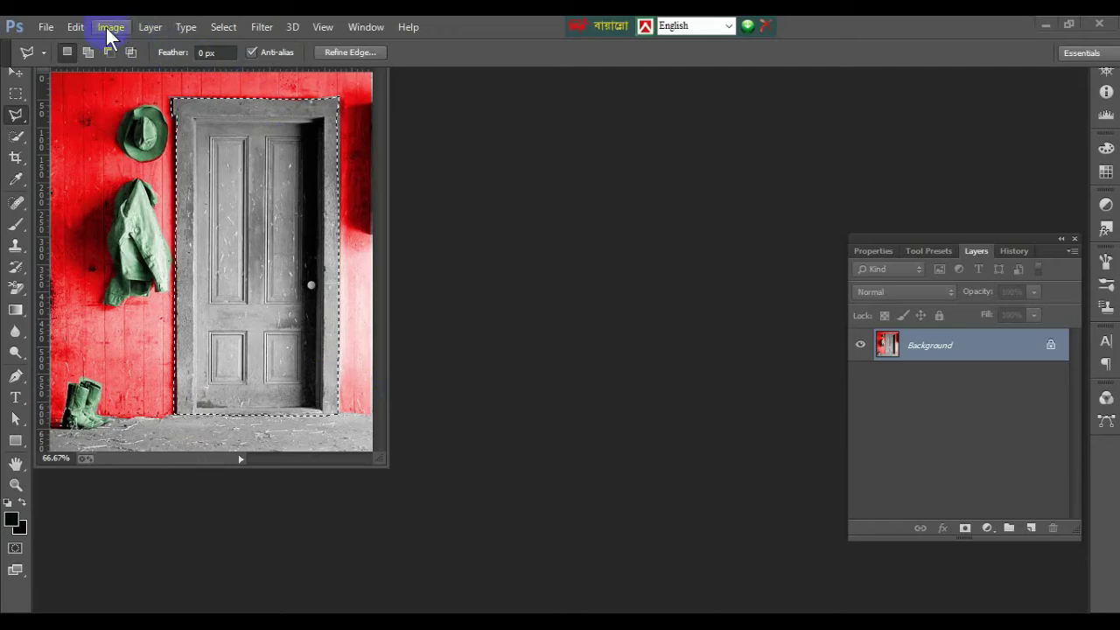
Step: Open the grayscale door photo
{"action": "left_click", "coordinate": [106, 28]}
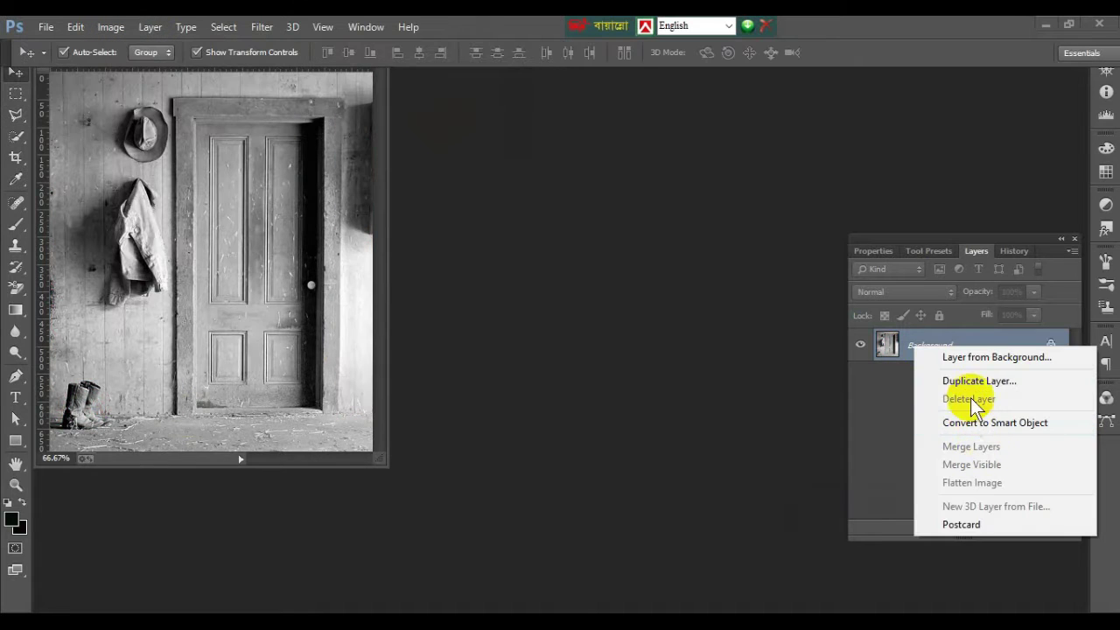
{"action": "left_click", "coordinate": [971, 379]}
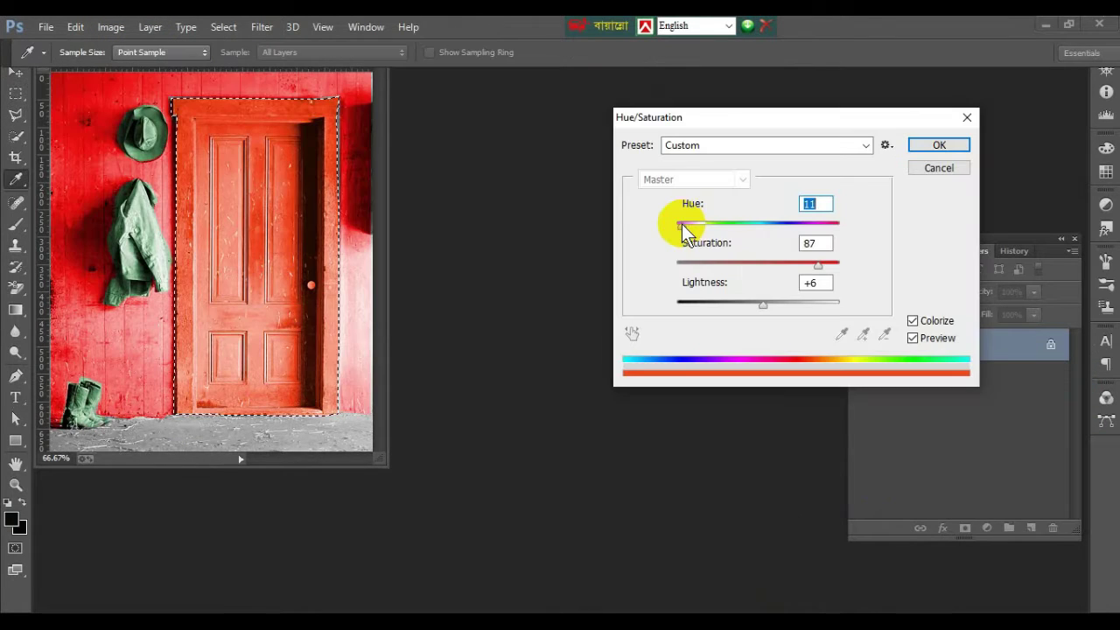
{"action": "left_click_drag", "start_coordinate": [682, 224], "coordinate": [697, 224]}
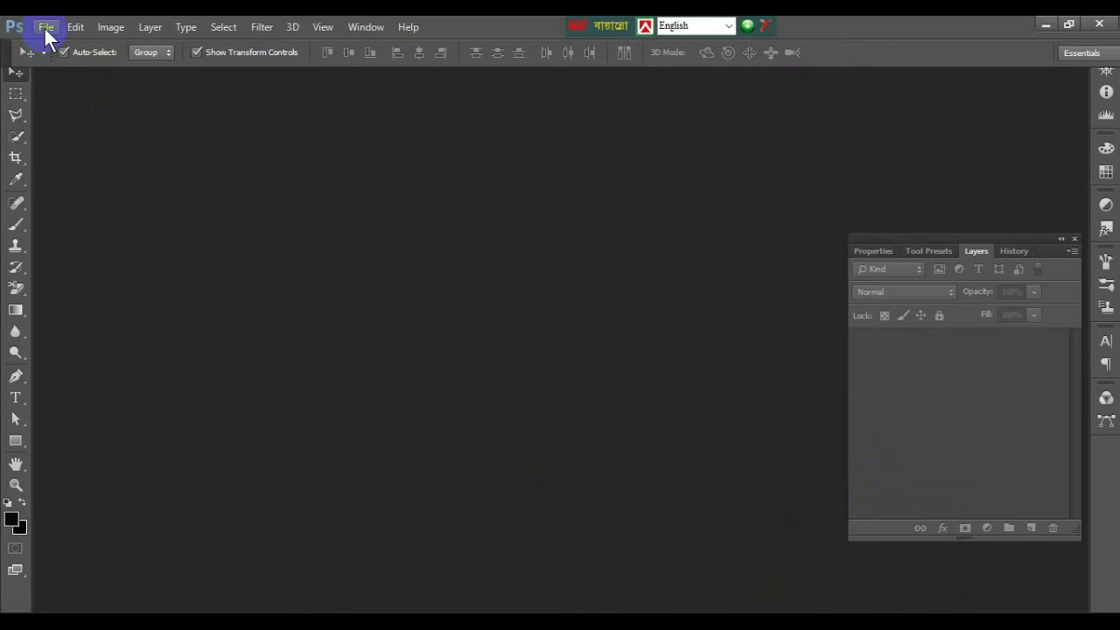
{"action": "left_click", "coordinate": [44, 26]}
{"action": "left_click", "coordinate": [56, 62]}
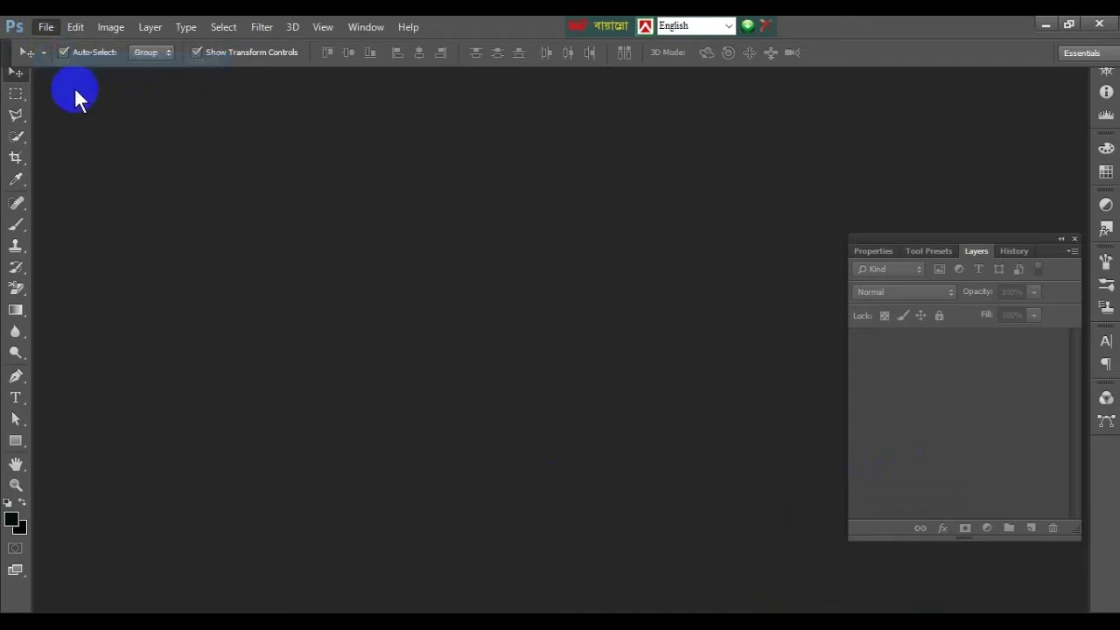
{"action": "scroll", "coordinate": [244, 294], "scroll_direction": "down", "scroll_amount": 5}
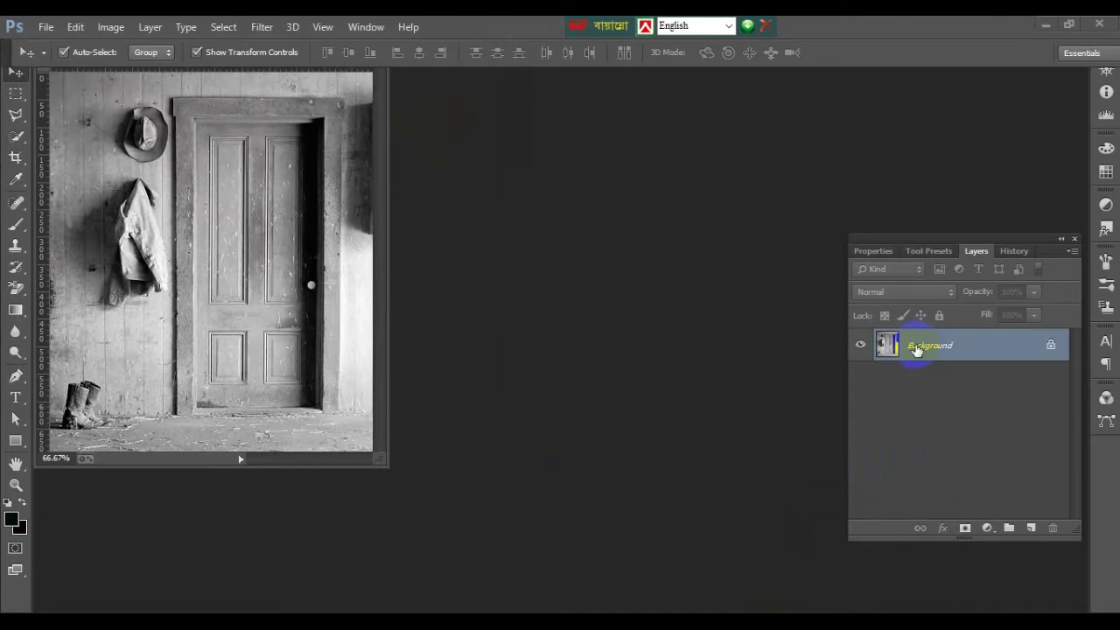
Step: Duplicate the Background layer as Background copy
{"action": "right_click", "coordinate": [914, 346]}
{"action": "left_click", "coordinate": [963, 378]}
{"action": "left_click", "coordinate": [669, 186]}
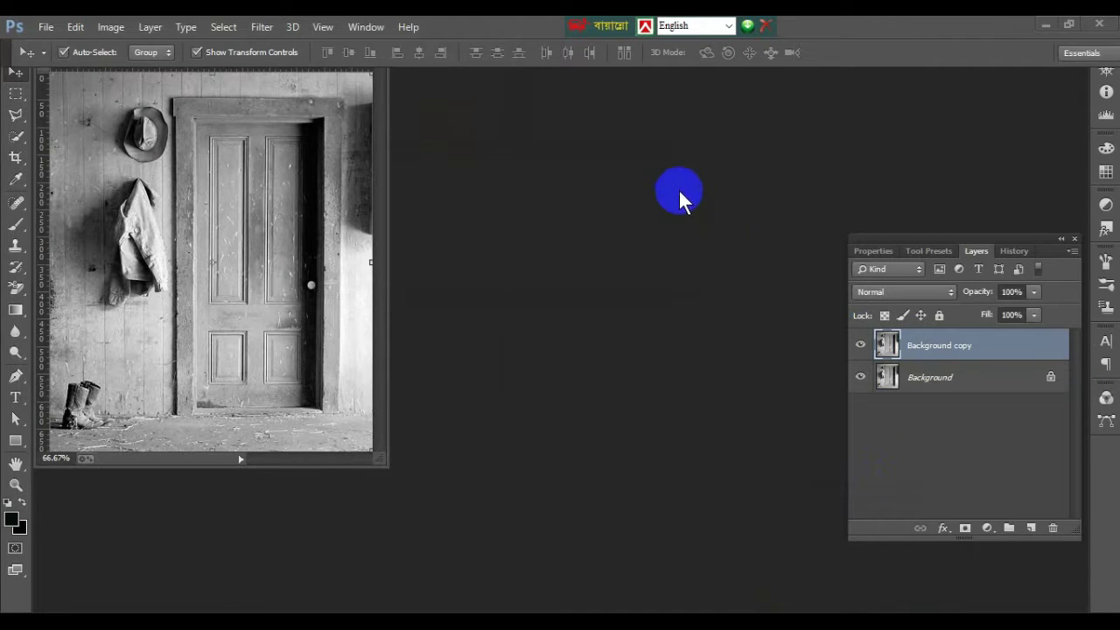
Step: Select the wall around the door with the Polygonal Lasso, excluding the door
{"action": "left_click", "coordinate": [16, 115]}
{"action": "left_click", "coordinate": [343, 411]}
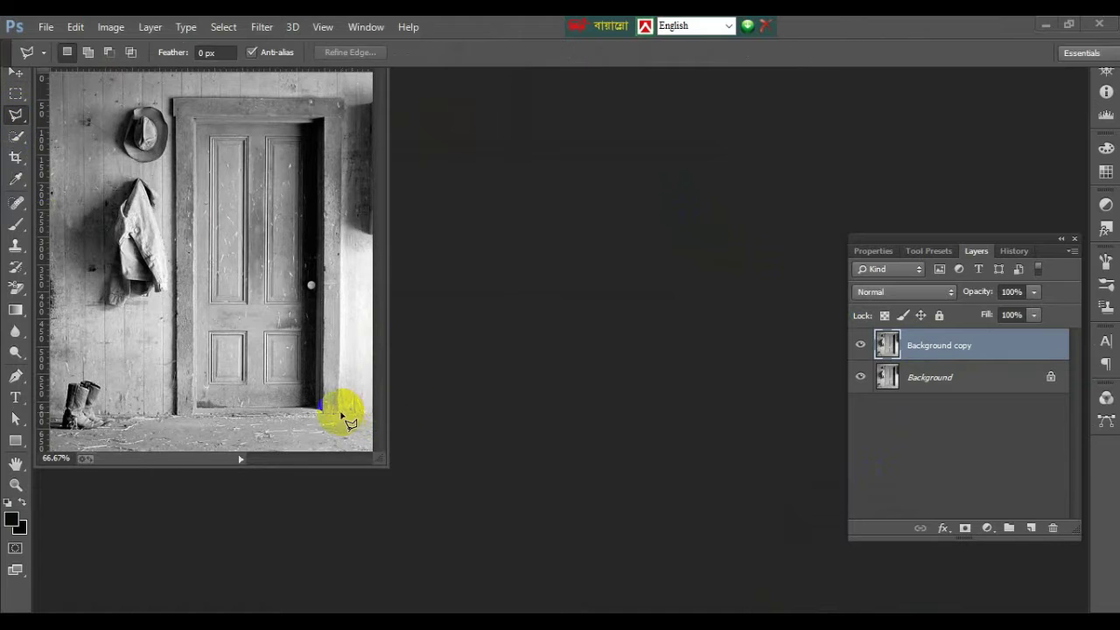
{"action": "left_click", "coordinate": [342, 96]}
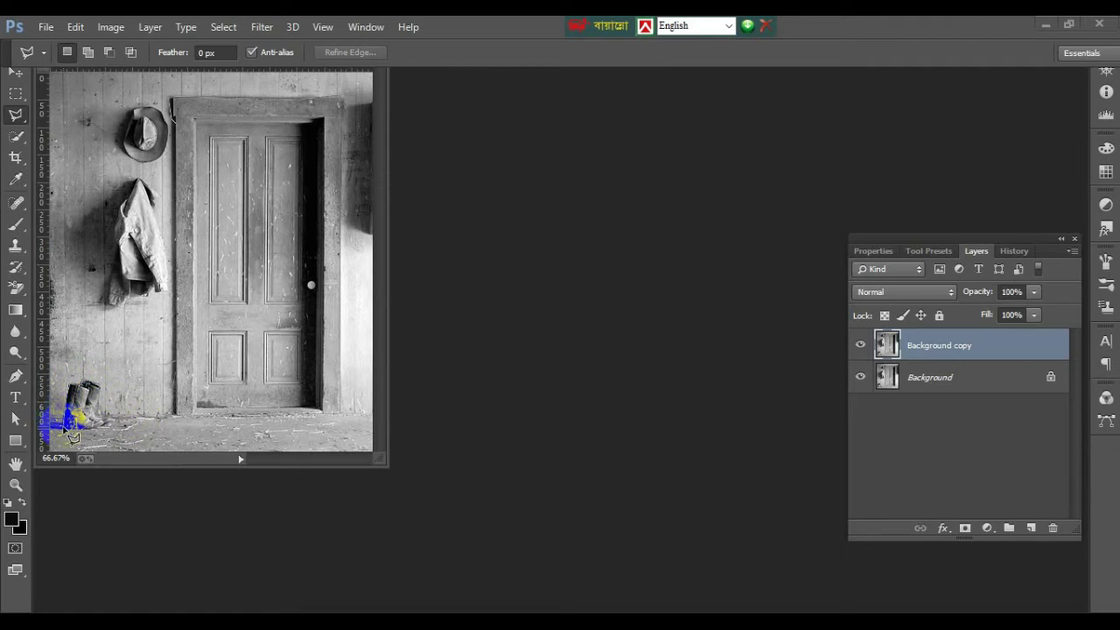
{"action": "left_click", "coordinate": [61, 63]}
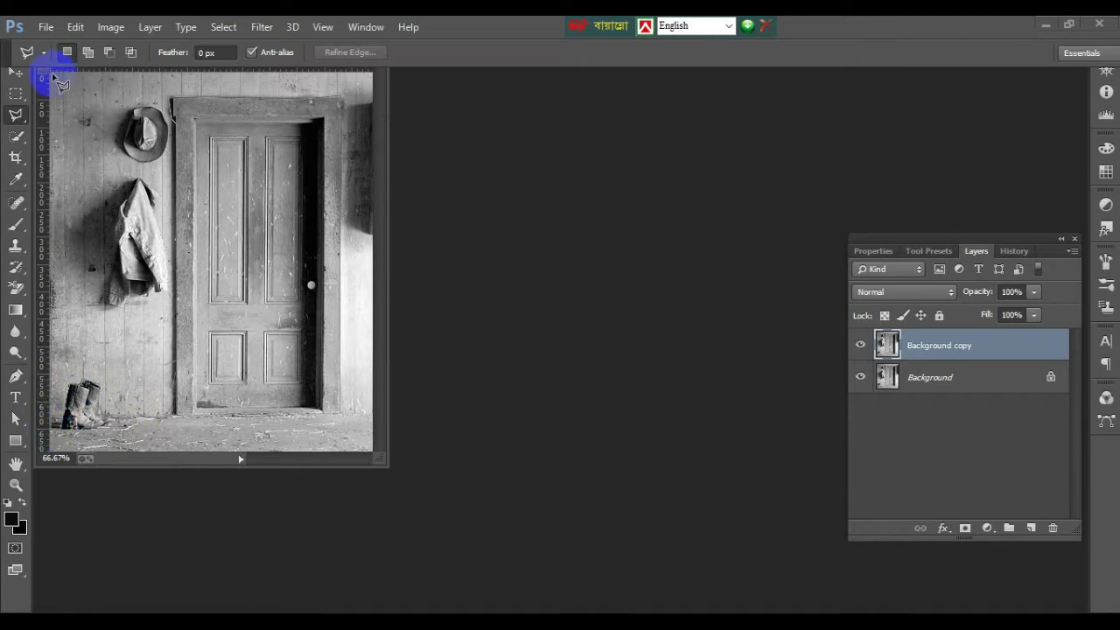
{"action": "left_click", "coordinate": [371, 75]}
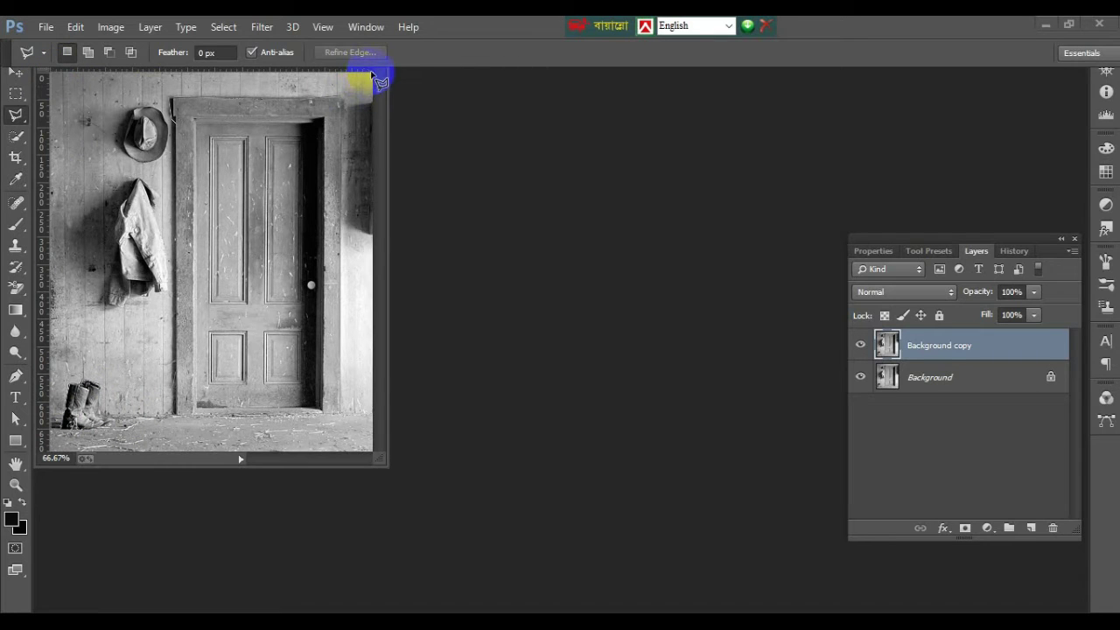
{"action": "left_click", "coordinate": [369, 408]}
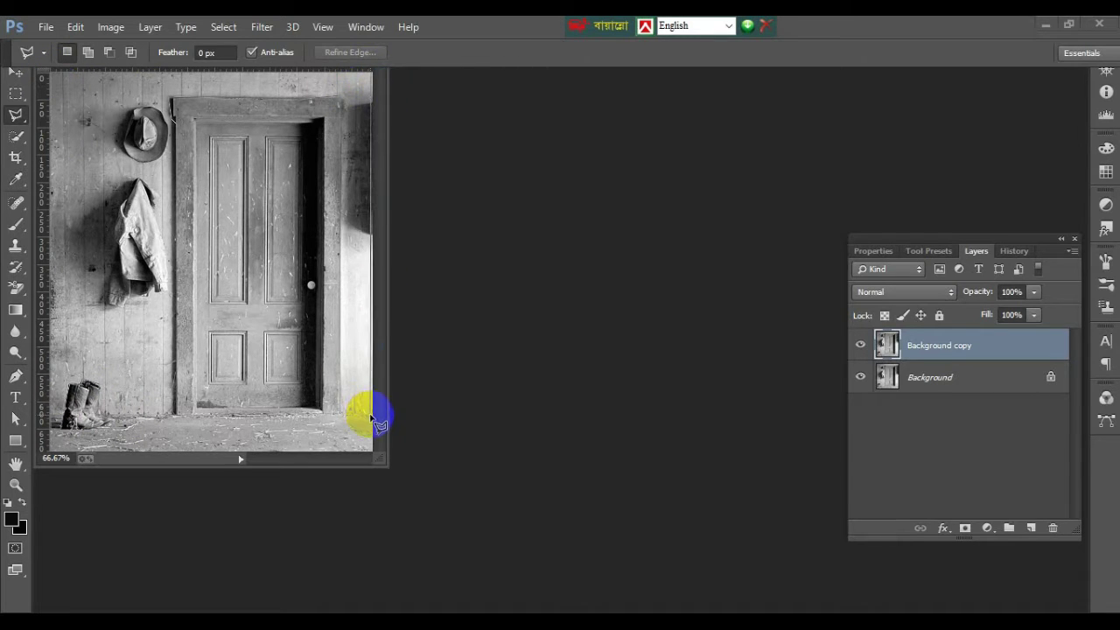
{"action": "double_click", "coordinate": [345, 418]}
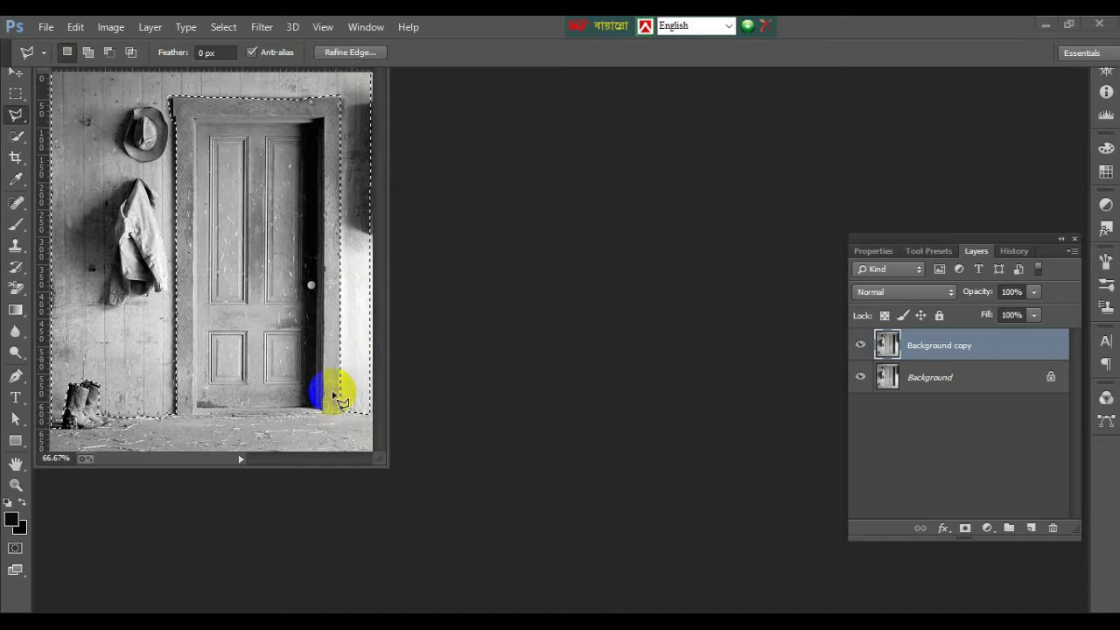
{"action": "left_click", "coordinate": [120, 27]}
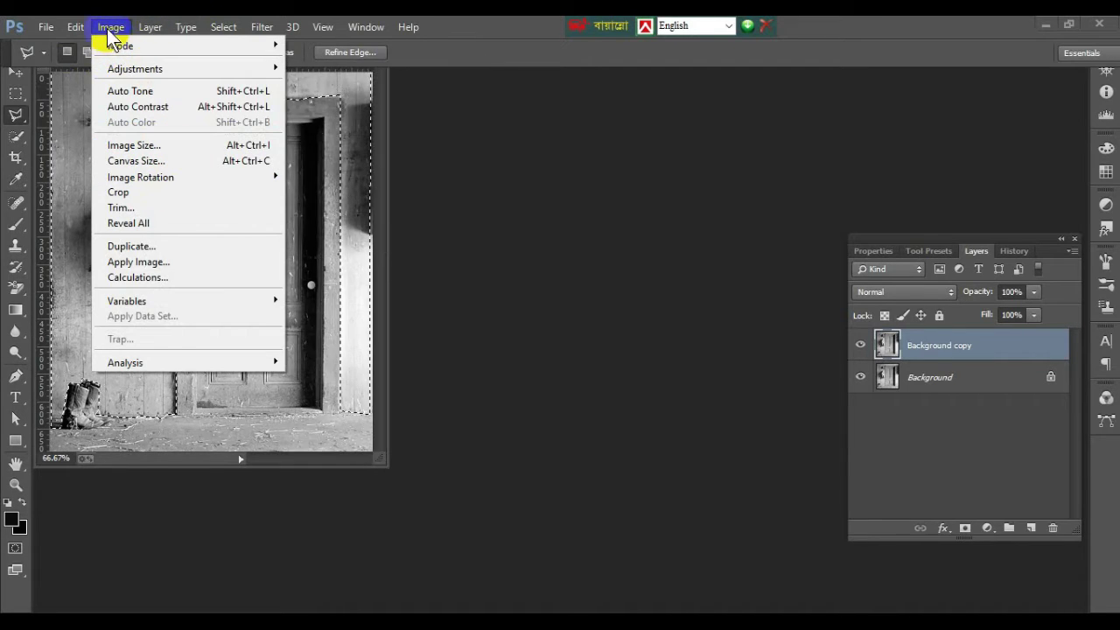
{"action": "mouse_move", "coordinate": [121, 45]}
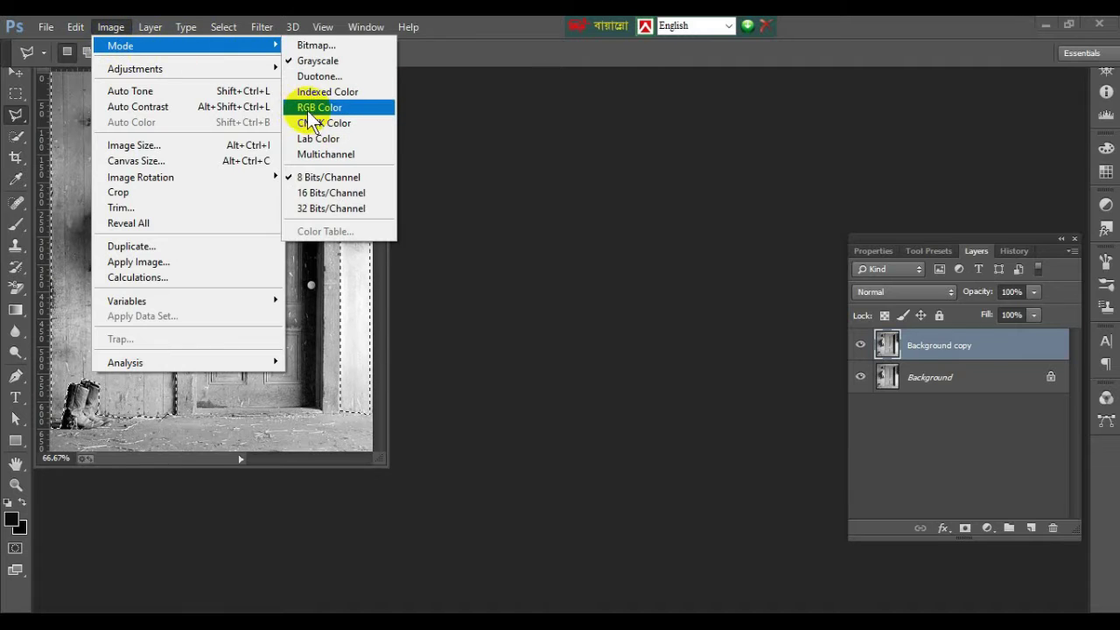
Step: Convert the photo to RGB colour, flattening the layers
{"action": "left_click", "coordinate": [320, 107]}
{"action": "left_click", "coordinate": [463, 258]}
{"action": "mouse_move", "coordinate": [134, 69]}
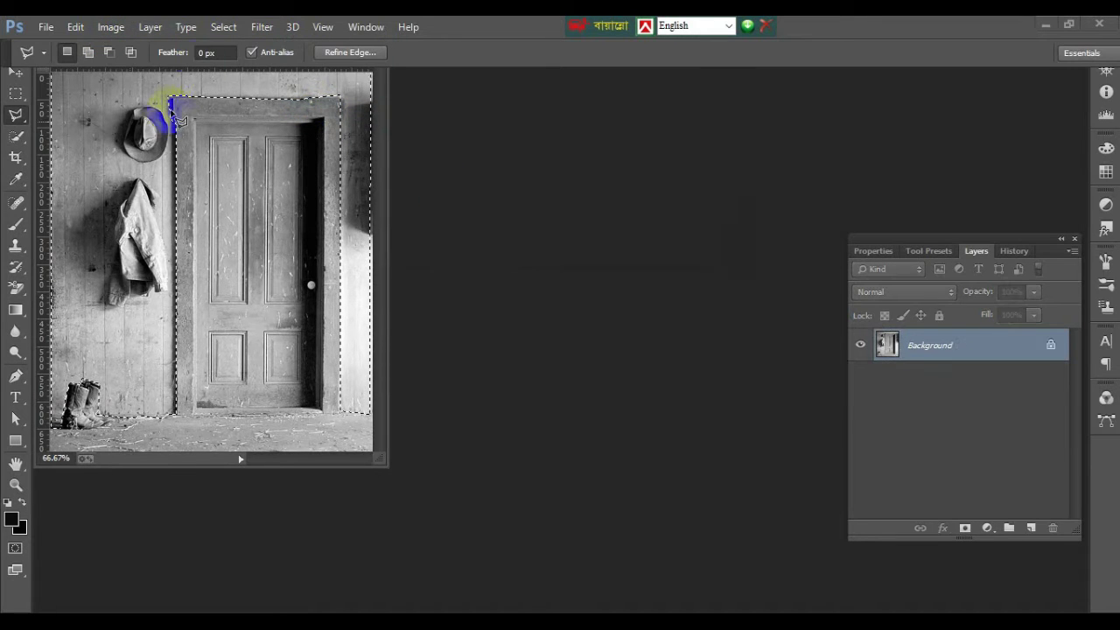
{"action": "left_click", "coordinate": [111, 26]}
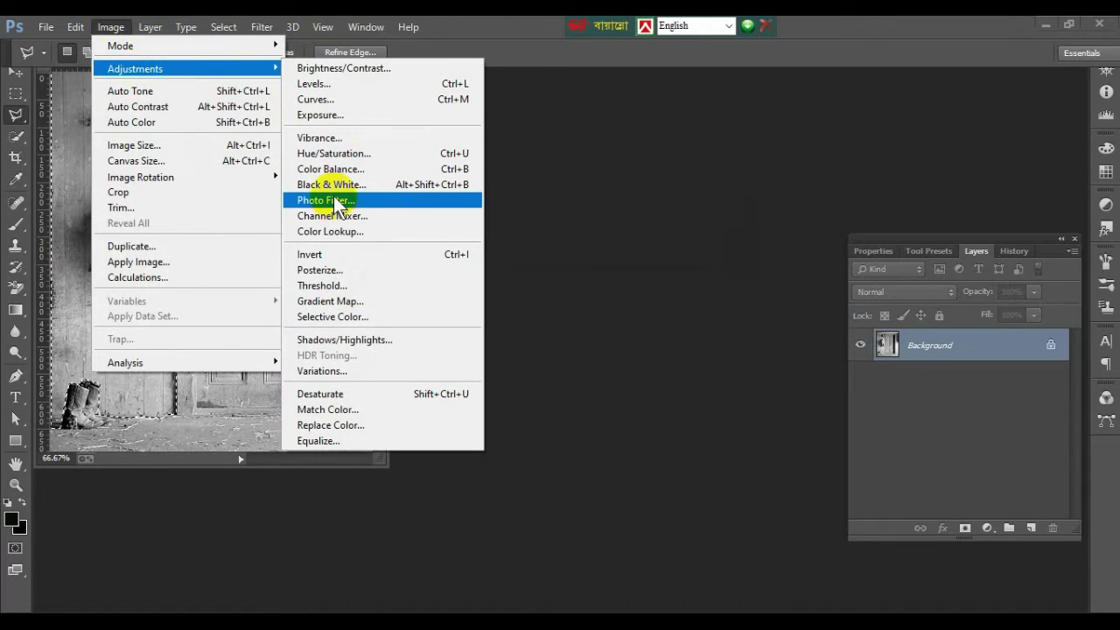
Step: Colorize the selected wall red: hue 360, saturation 90, lightness 4
{"action": "left_click", "coordinate": [336, 154]}
{"action": "left_click", "coordinate": [912, 320]}
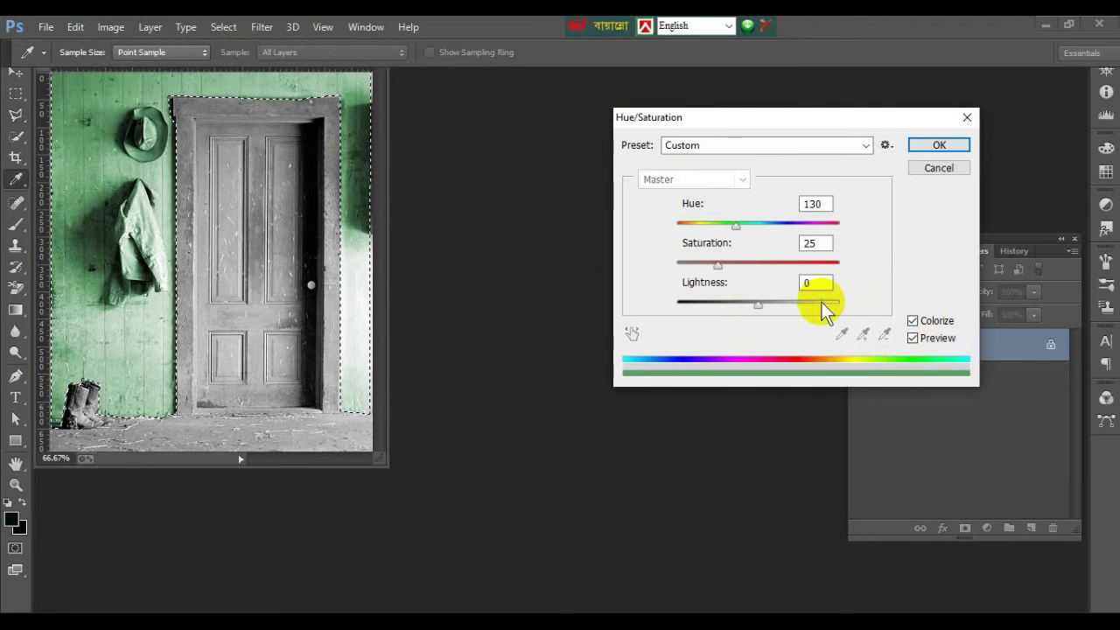
{"action": "left_click", "coordinate": [820, 304]}
{"action": "left_click", "coordinate": [828, 224]}
{"action": "left_click_drag", "start_coordinate": [830, 230], "coordinate": [841, 225]}
{"action": "mouse_move", "coordinate": [717, 265]}
{"action": "left_mouse_down"}
{"action": "mouse_move", "coordinate": [655, 265]}
{"action": "mouse_move", "coordinate": [822, 265]}
{"action": "left_mouse_up"}
{"action": "mouse_move", "coordinate": [817, 306]}
{"action": "left_mouse_down"}
{"action": "mouse_move", "coordinate": [713, 298]}
{"action": "mouse_move", "coordinate": [754, 303]}
{"action": "left_mouse_up"}
Step: Clear the wall selection, dismiss the stray Open dialog and warning, and pick the lasso
{"action": "left_click", "coordinate": [939, 144]}
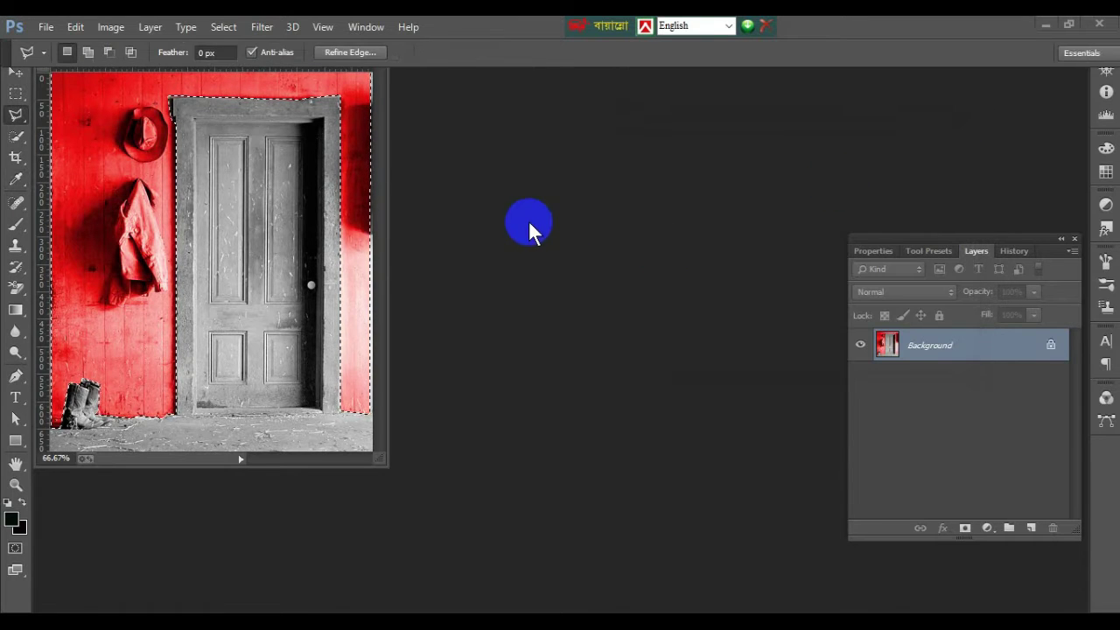
{"action": "key", "text": "ctrl+o"}
{"action": "left_click", "coordinate": [507, 31]}
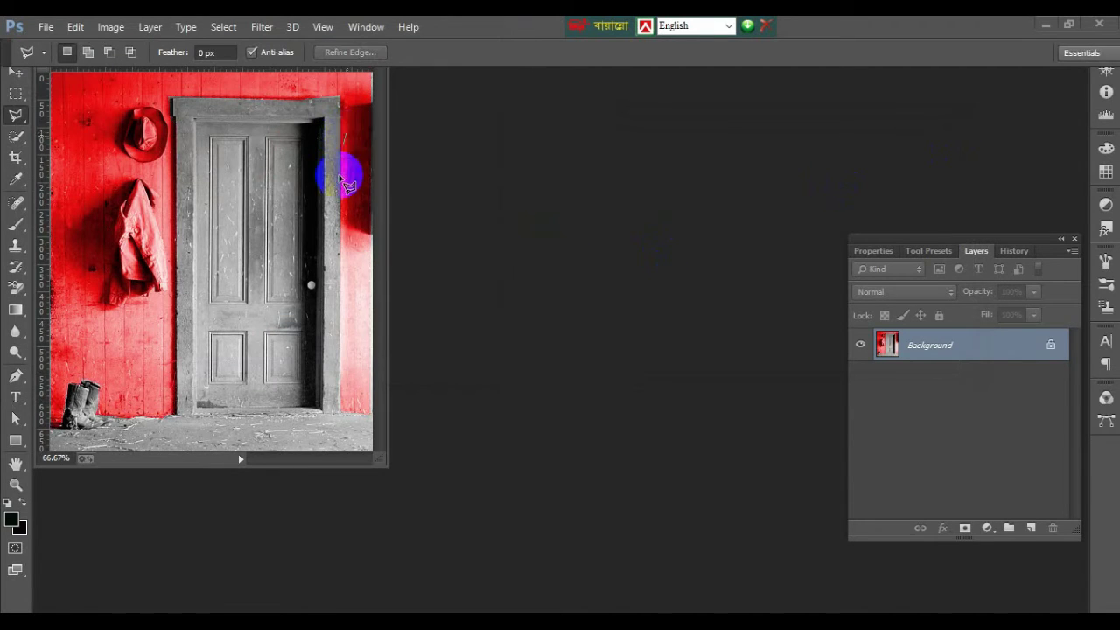
{"action": "double_click", "coordinate": [315, 210]}
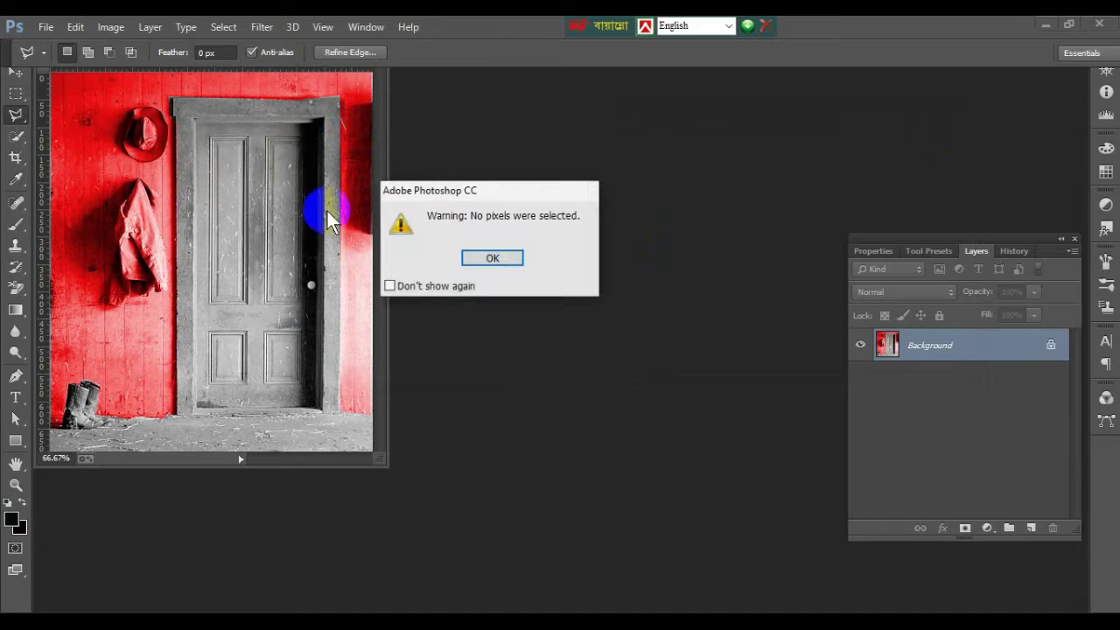
{"action": "key", "text": "Return"}
{"action": "left_click", "coordinate": [19, 123]}
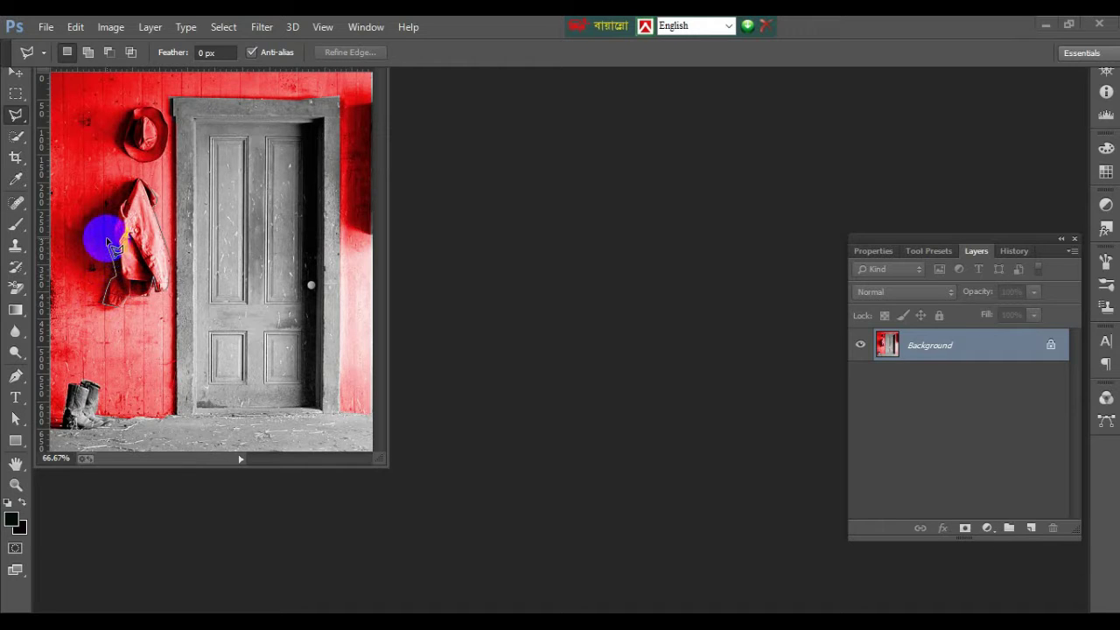
Step: Finish tracing the hanging coat's edge and close the outline into a selection
{"action": "left_click", "coordinate": [107, 240]}
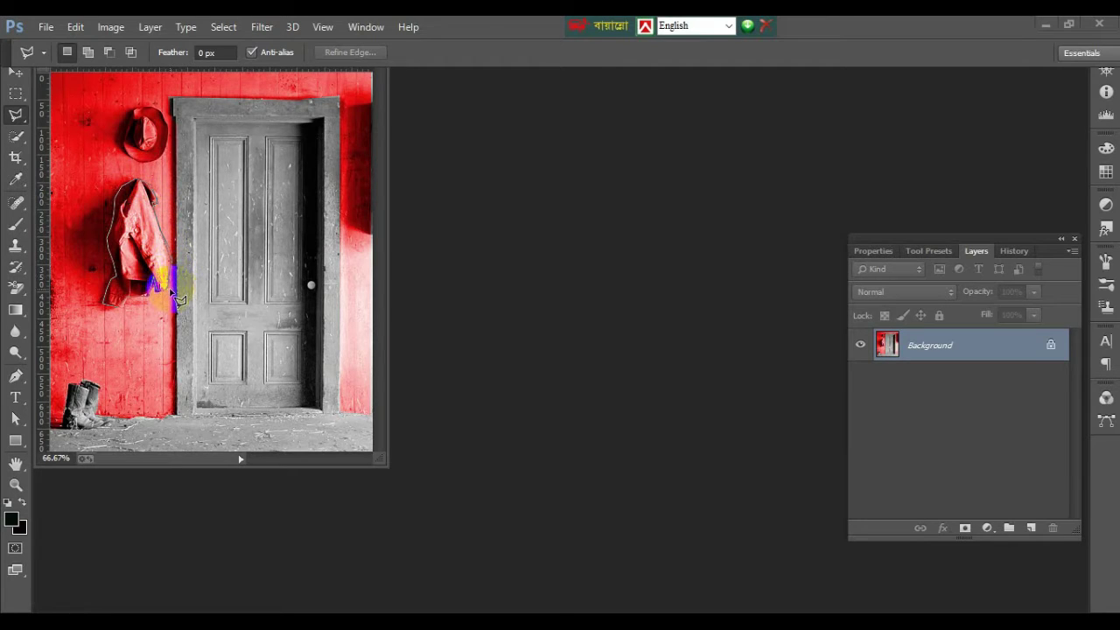
{"action": "double_click", "coordinate": [151, 288]}
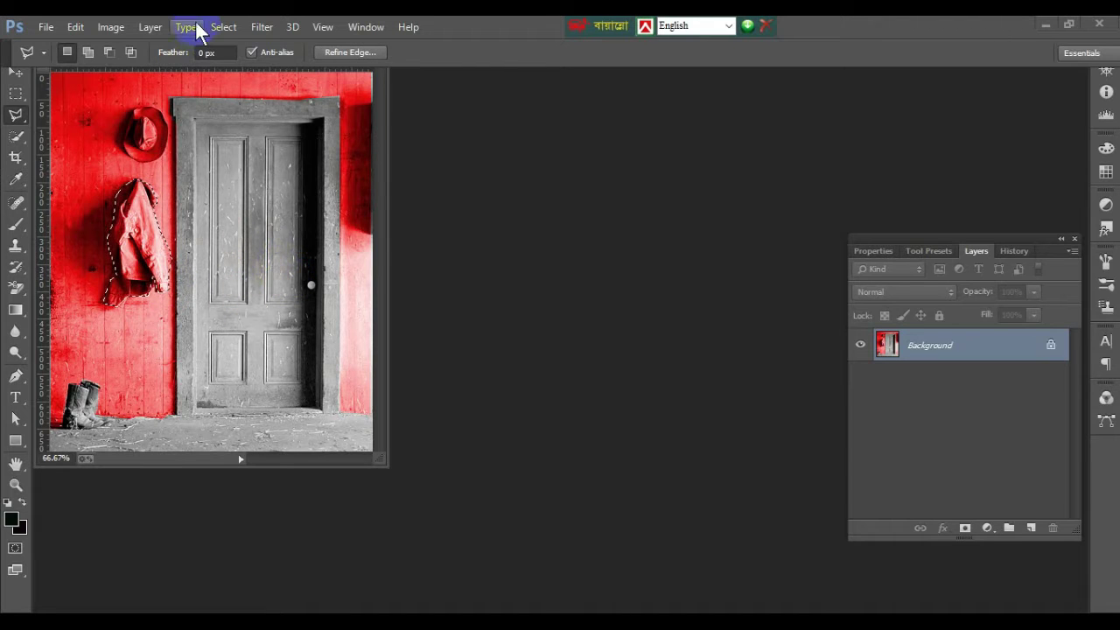
{"action": "left_click", "coordinate": [112, 30]}
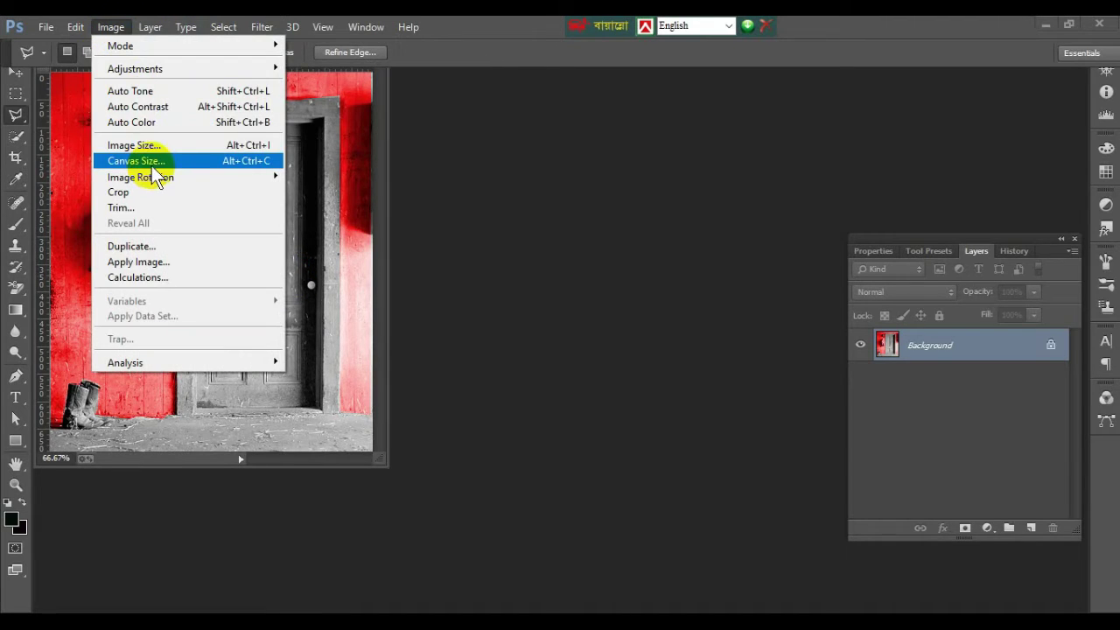
{"action": "mouse_move", "coordinate": [136, 68]}
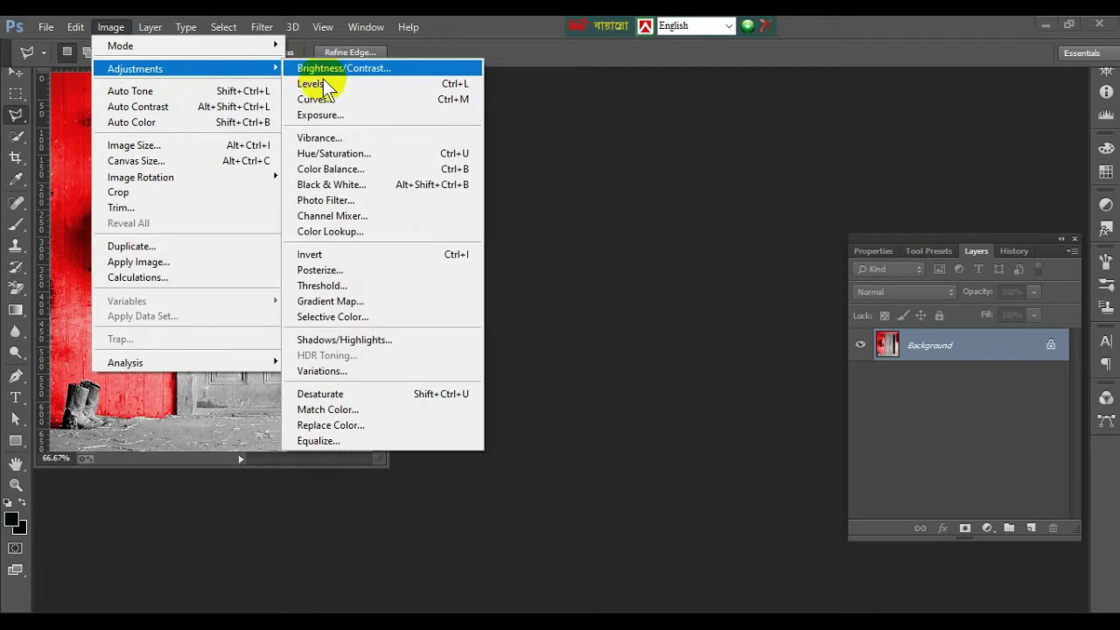
Step: Colorize the coat green at hue 130, saturation 25, lightness 0
{"action": "left_click", "coordinate": [349, 154]}
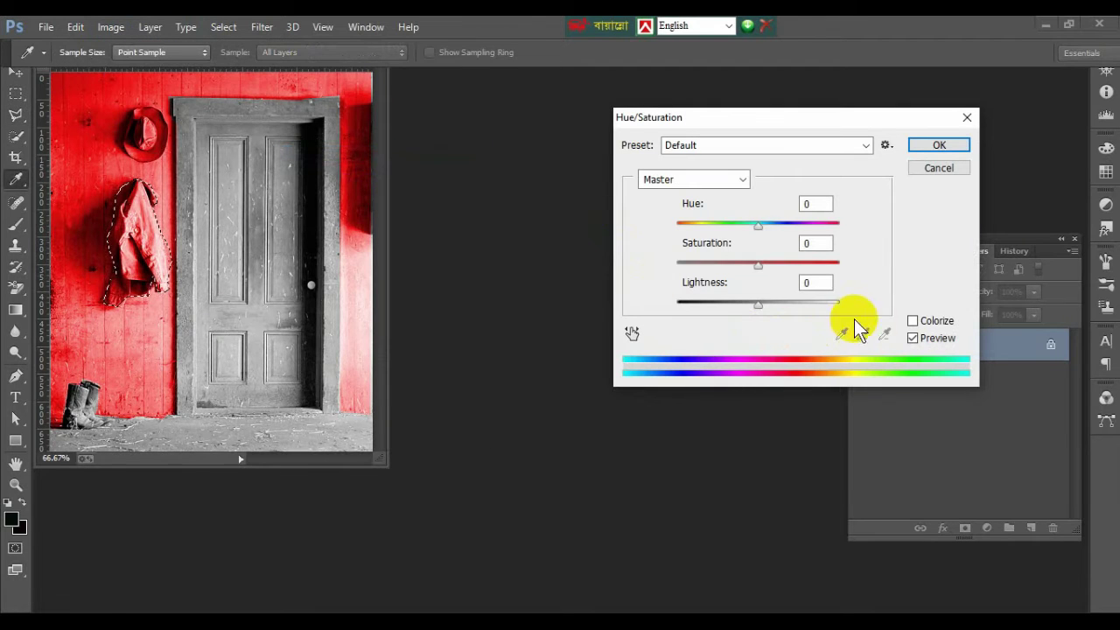
{"action": "left_click_drag", "start_coordinate": [767, 302], "coordinate": [717, 300]}
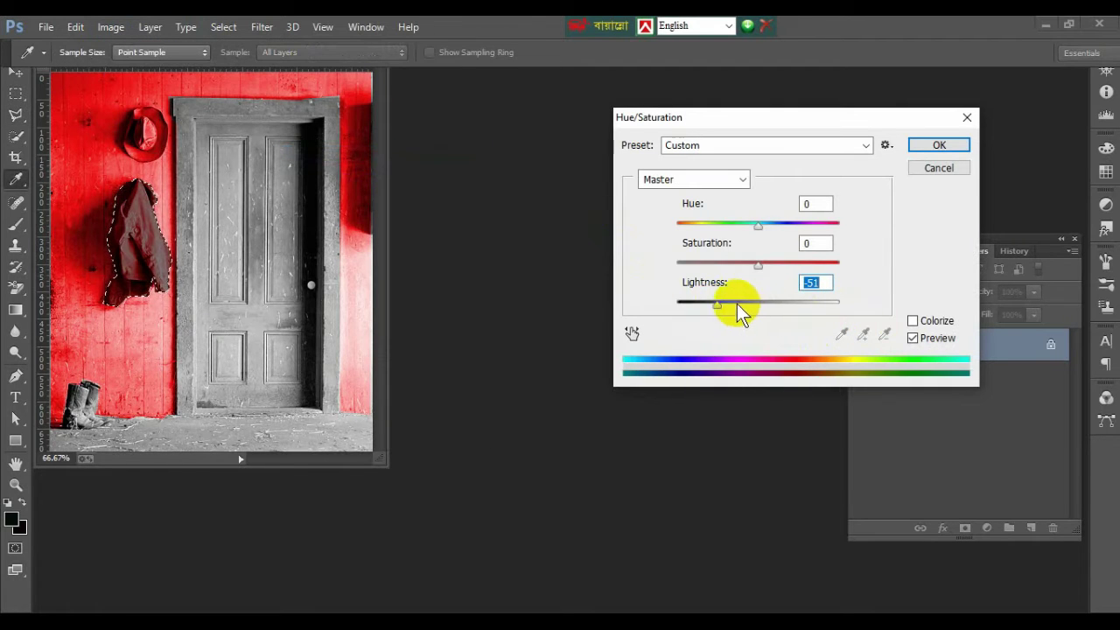
{"action": "left_click", "coordinate": [941, 145]}
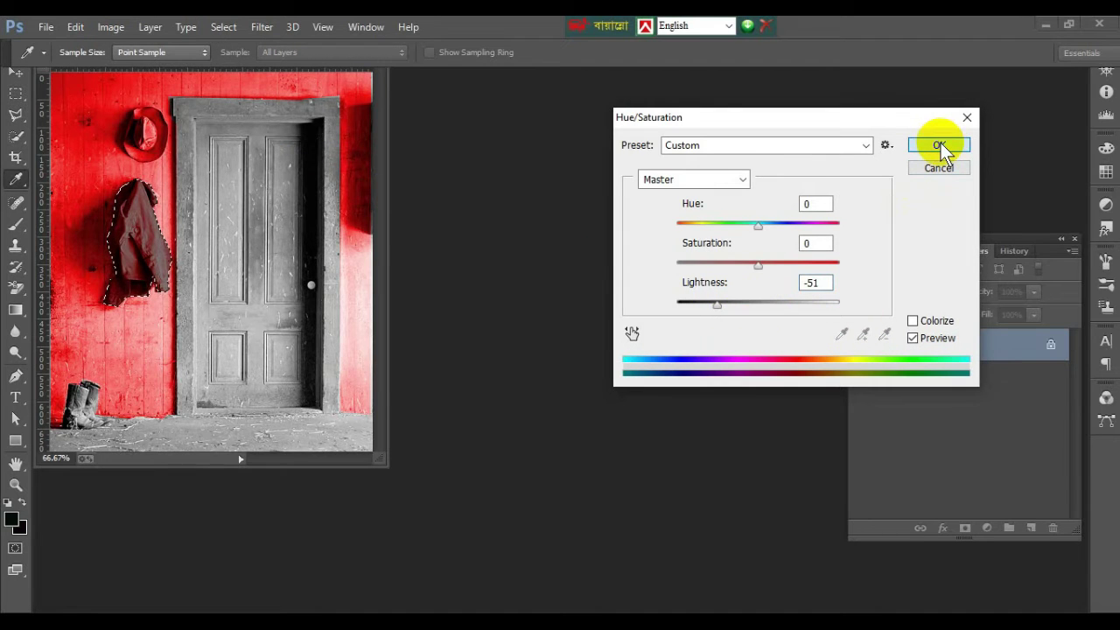
{"action": "left_click", "coordinate": [912, 321]}
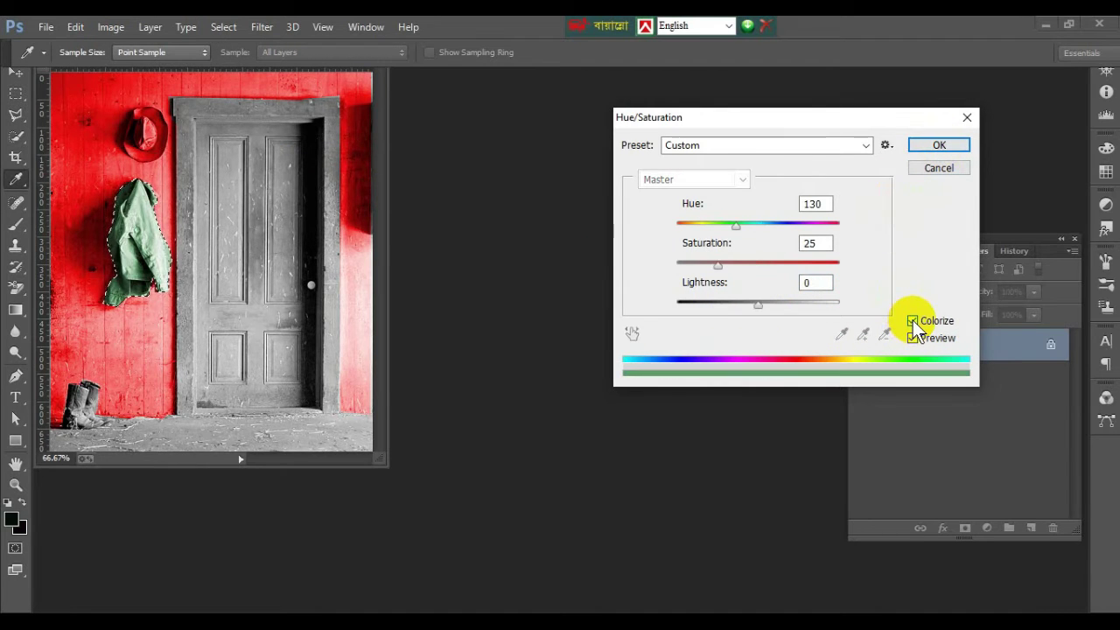
{"action": "left_click", "coordinate": [939, 147]}
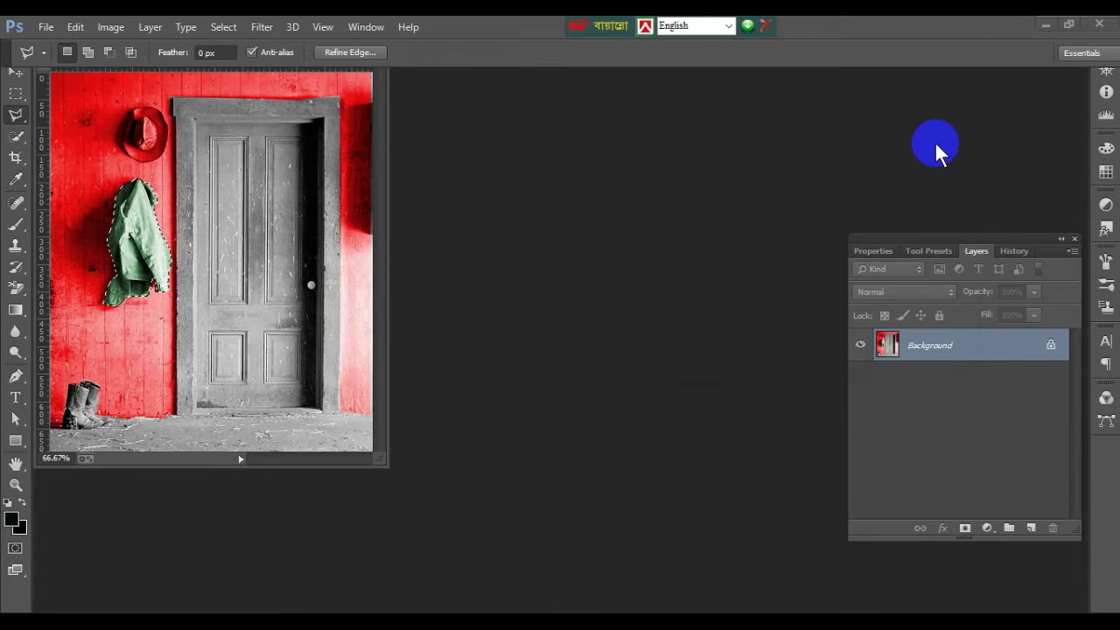
Step: Lasso the hat and colorize it green at hue 130, saturation 25
{"action": "left_click", "coordinate": [174, 165]}
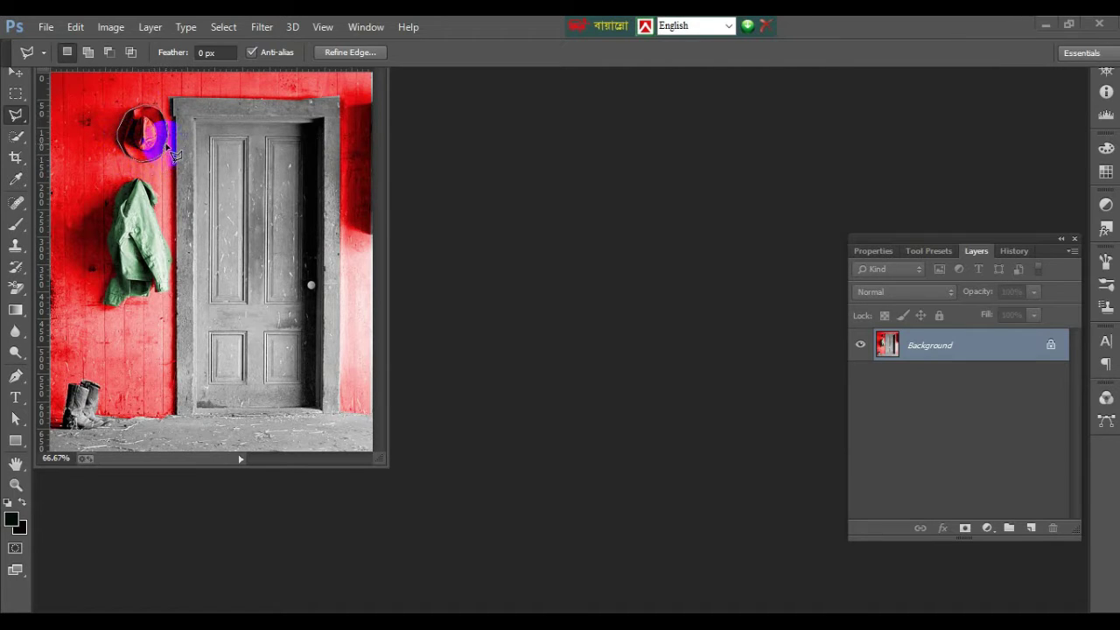
{"action": "left_click", "coordinate": [173, 153]}
{"action": "left_click", "coordinate": [112, 27]}
{"action": "mouse_move", "coordinate": [136, 68]}
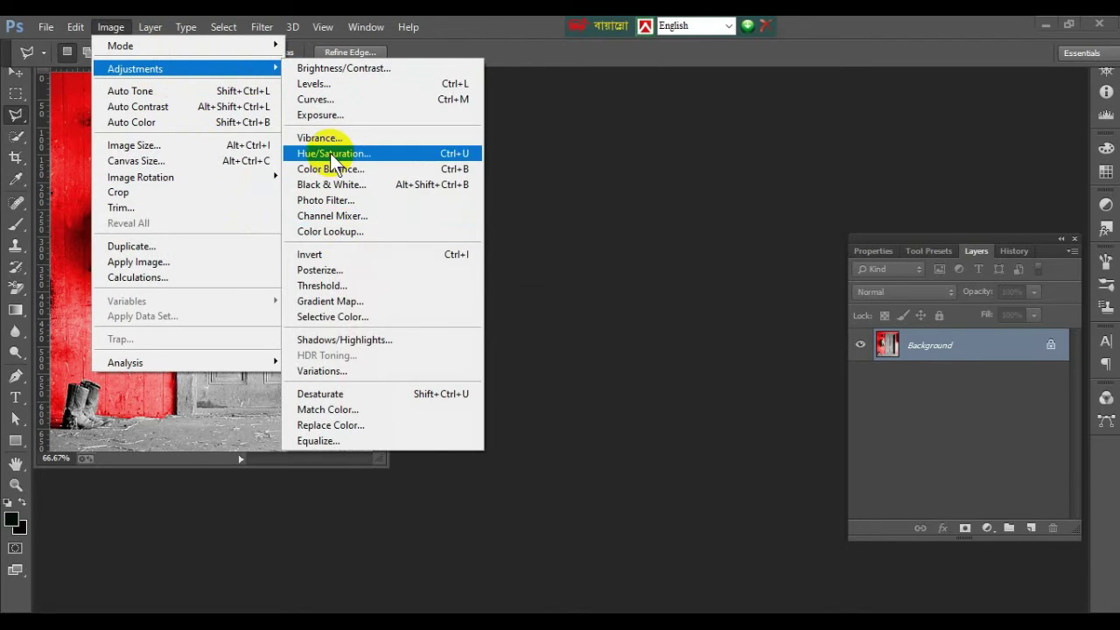
{"action": "left_click", "coordinate": [334, 153]}
{"action": "left_click", "coordinate": [913, 320]}
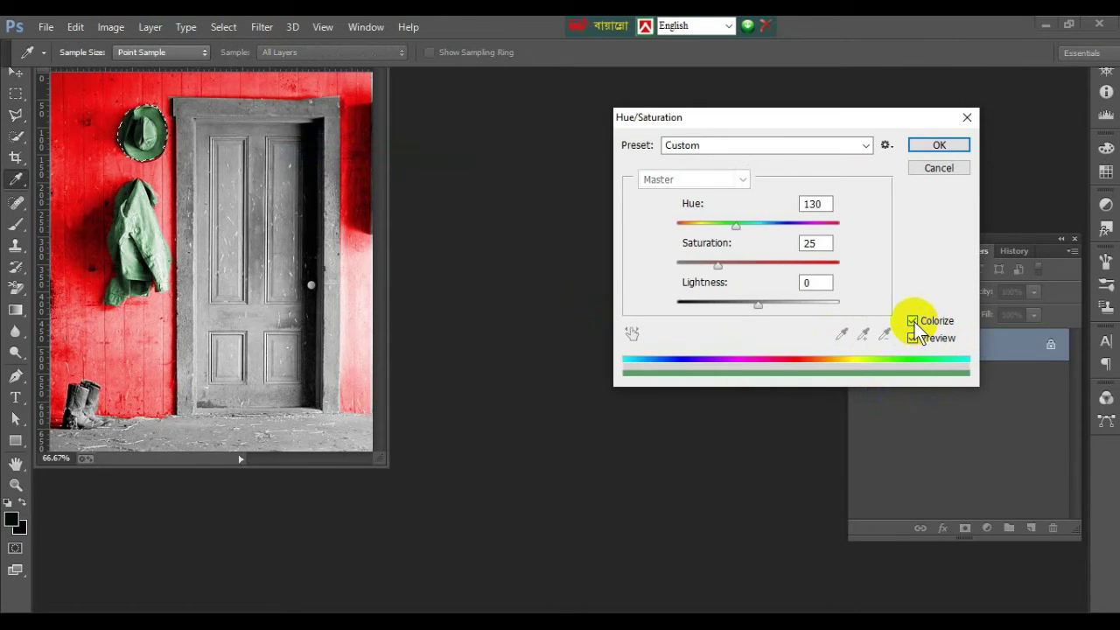
{"action": "left_click", "coordinate": [939, 145]}
Step: Lasso the boots and colorize them green at hue 130, saturation 25
{"action": "key", "text": "l"}
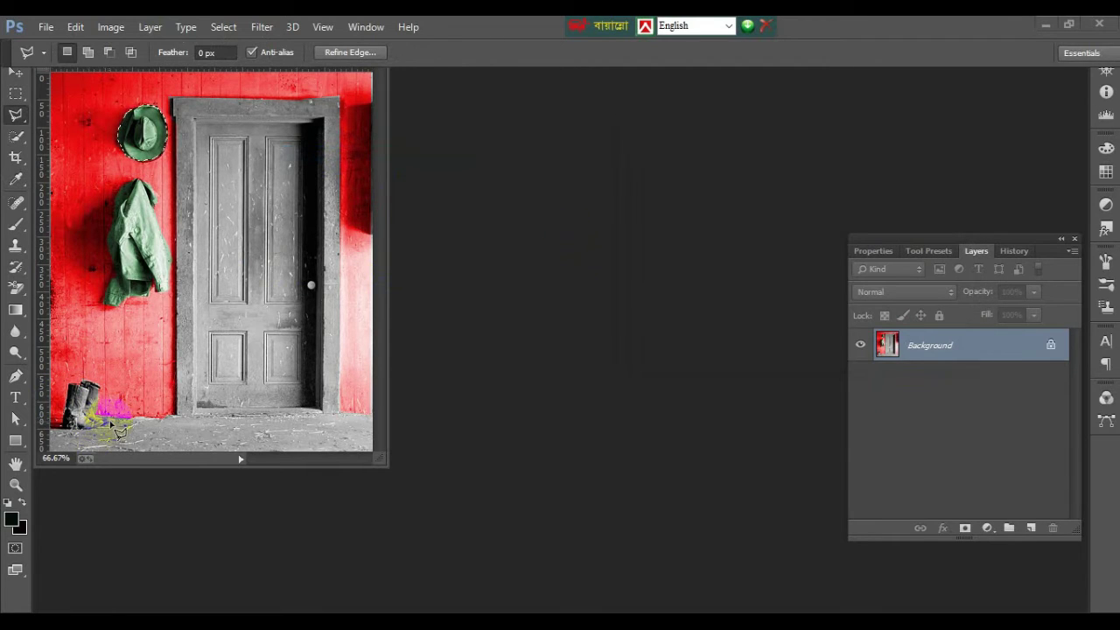
{"action": "left_click", "coordinate": [114, 427]}
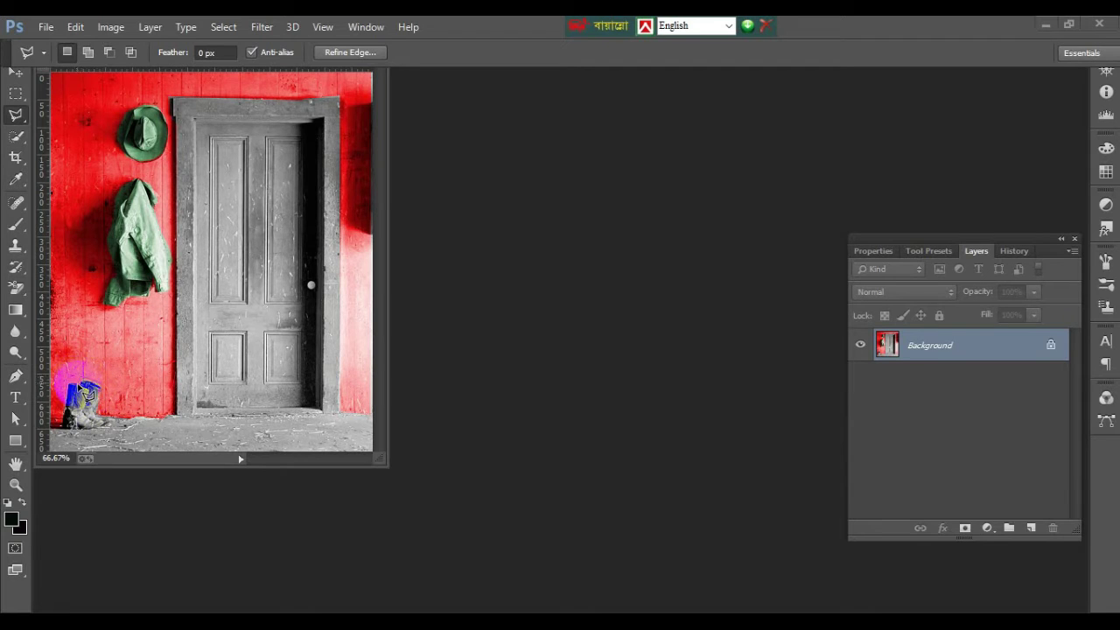
{"action": "left_click_drag", "start_coordinate": [71, 401], "coordinate": [74, 420]}
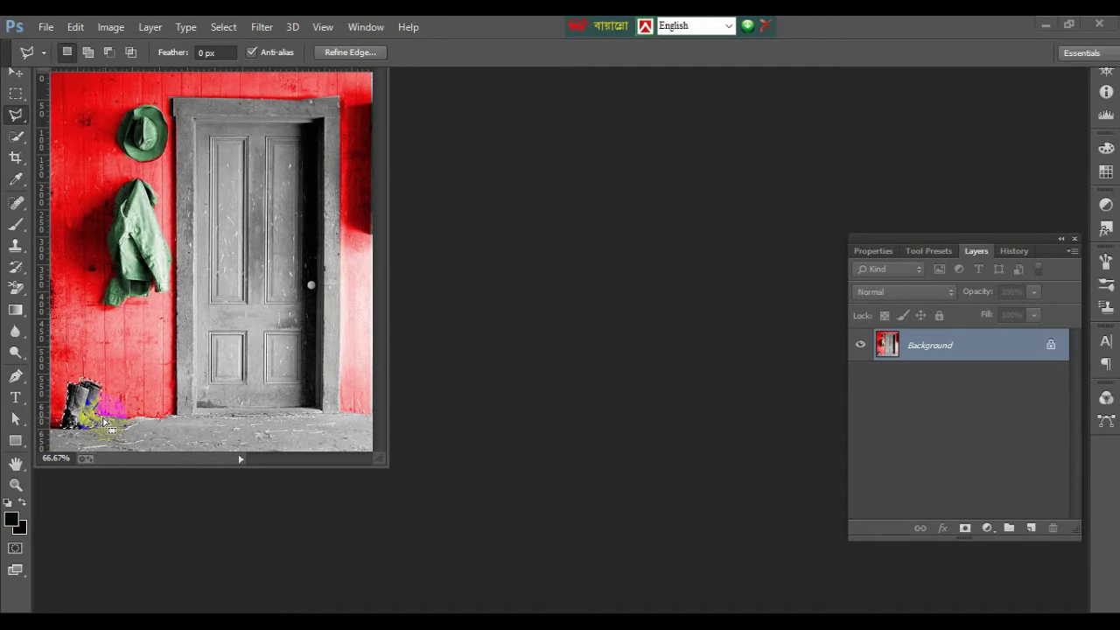
{"action": "left_click", "coordinate": [111, 26]}
{"action": "mouse_move", "coordinate": [135, 68]}
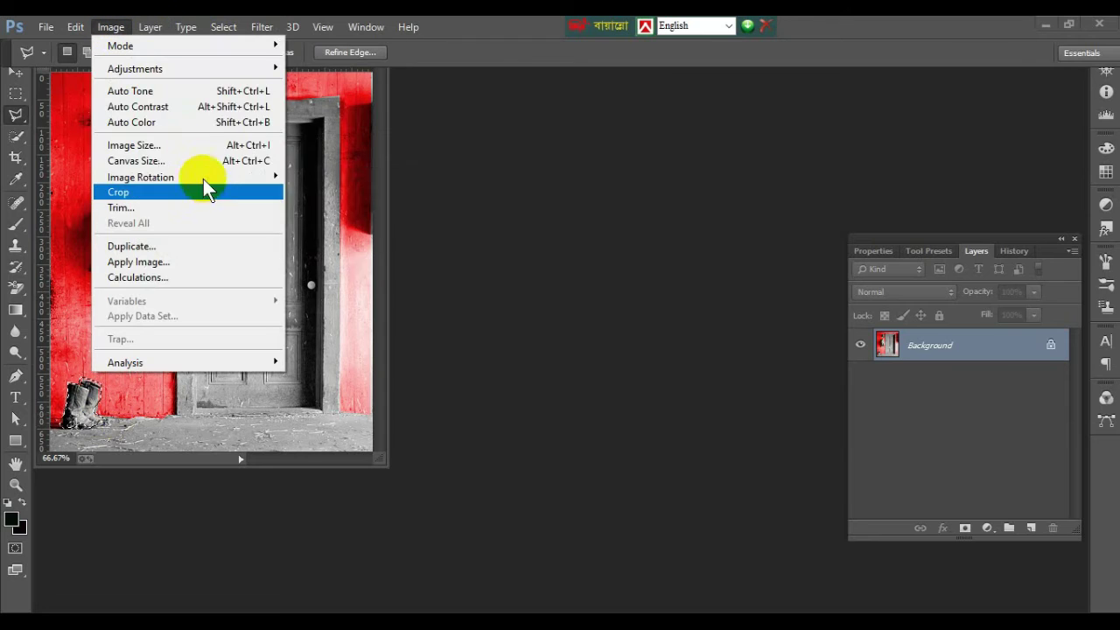
{"action": "left_click", "coordinate": [333, 153]}
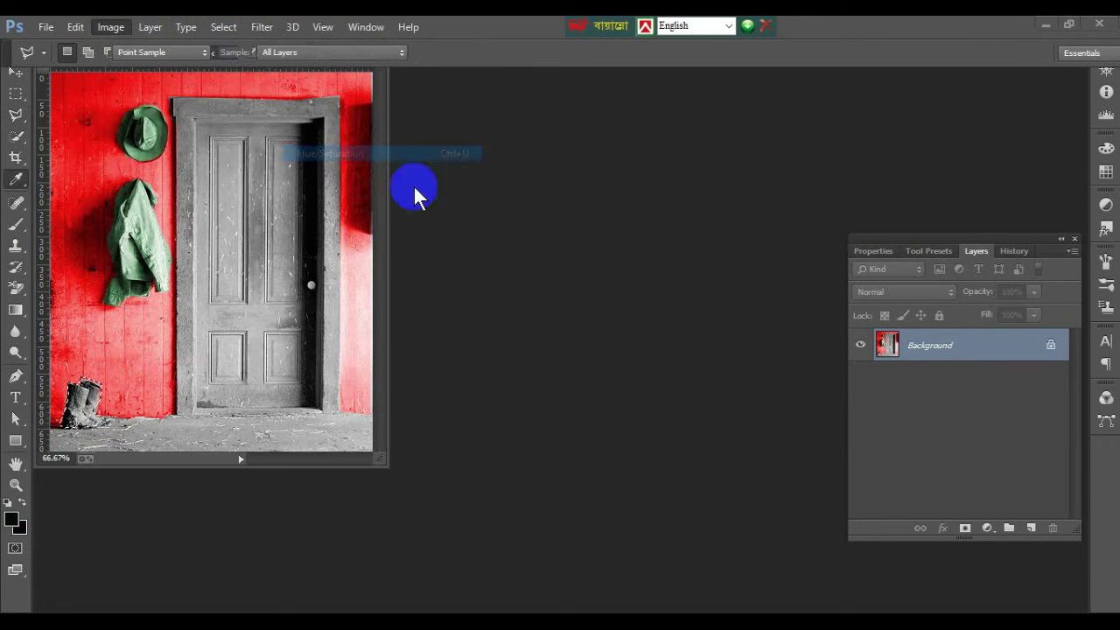
{"action": "left_click", "coordinate": [913, 321]}
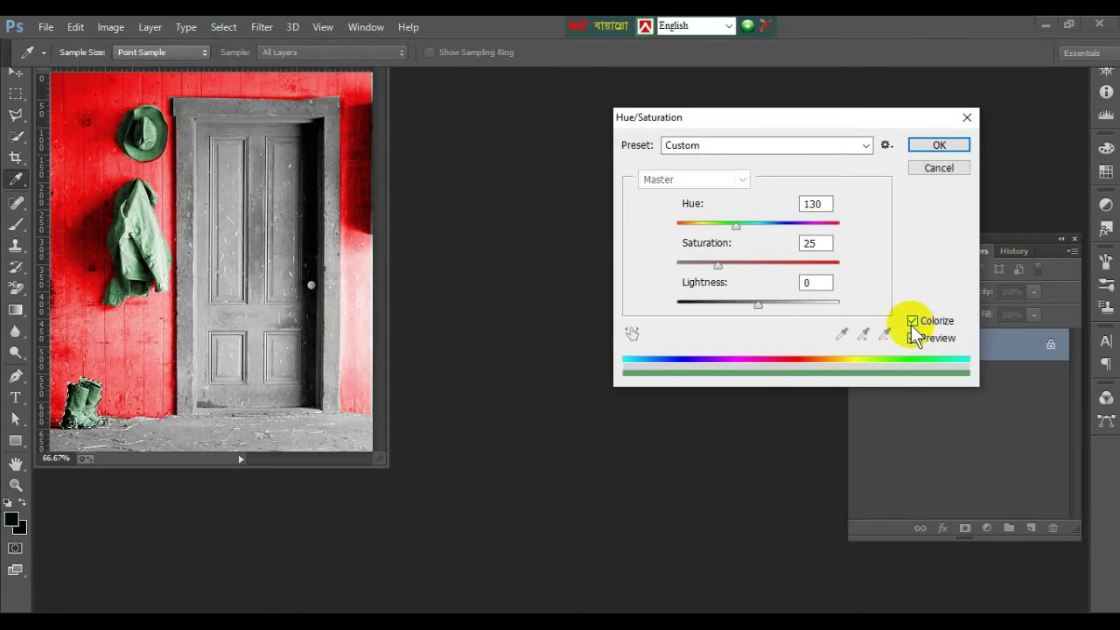
{"action": "left_click", "coordinate": [937, 146]}
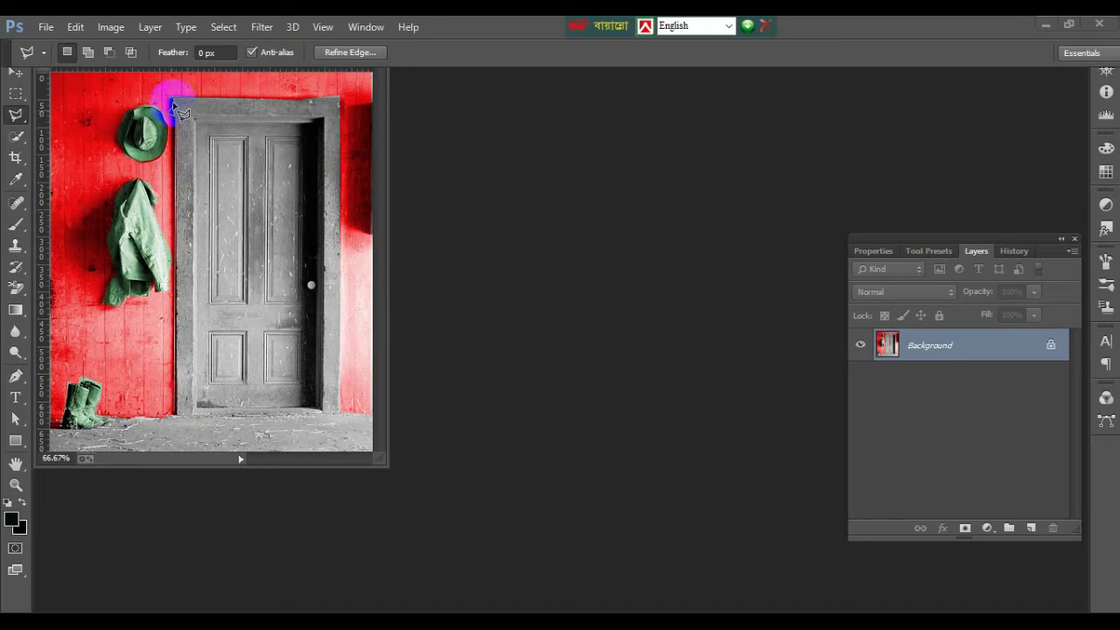
Step: Trace the door frame's four corners with the Polygonal Lasso and close the outline
{"action": "double_click", "coordinate": [188, 442]}
{"action": "left_click", "coordinate": [175, 412]}
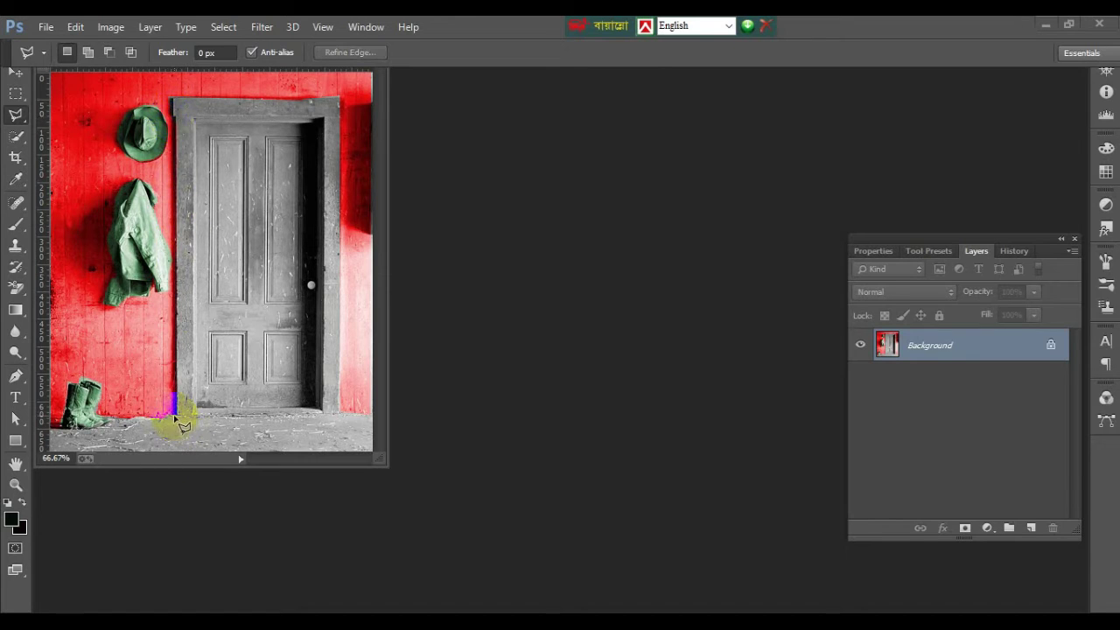
{"action": "left_click", "coordinate": [172, 102]}
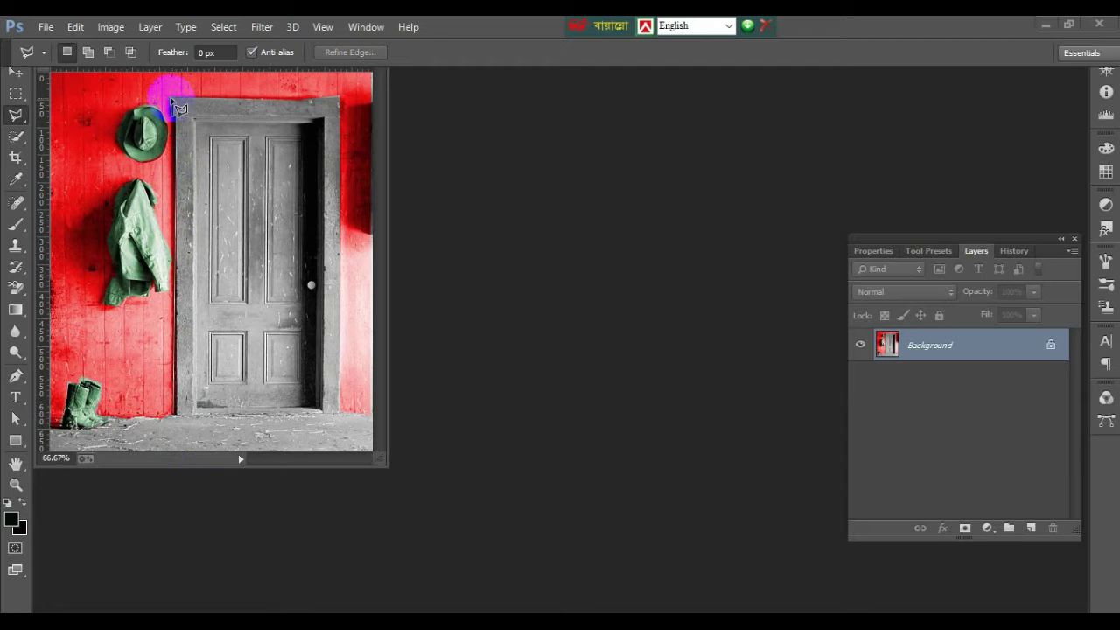
{"action": "left_click", "coordinate": [340, 113]}
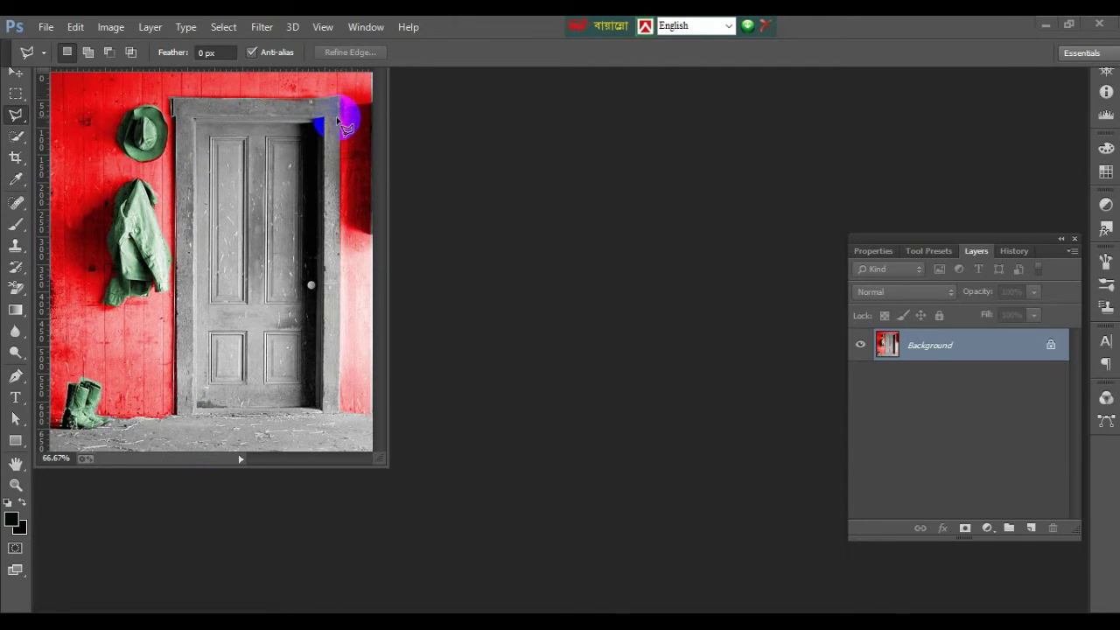
{"action": "left_click", "coordinate": [338, 413]}
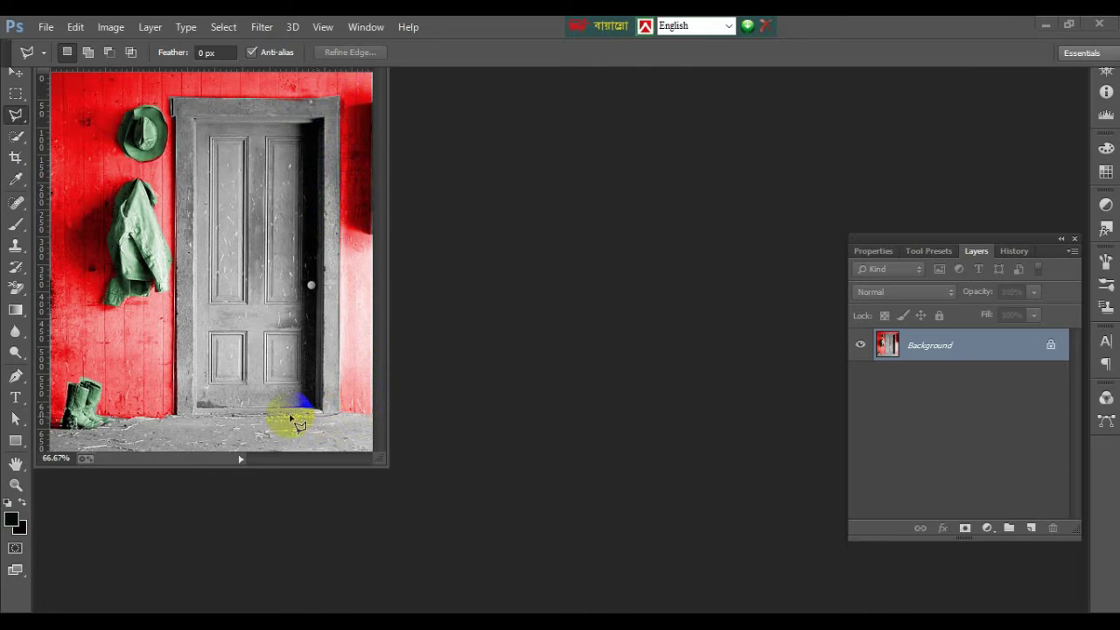
{"action": "double_click", "coordinate": [175, 413]}
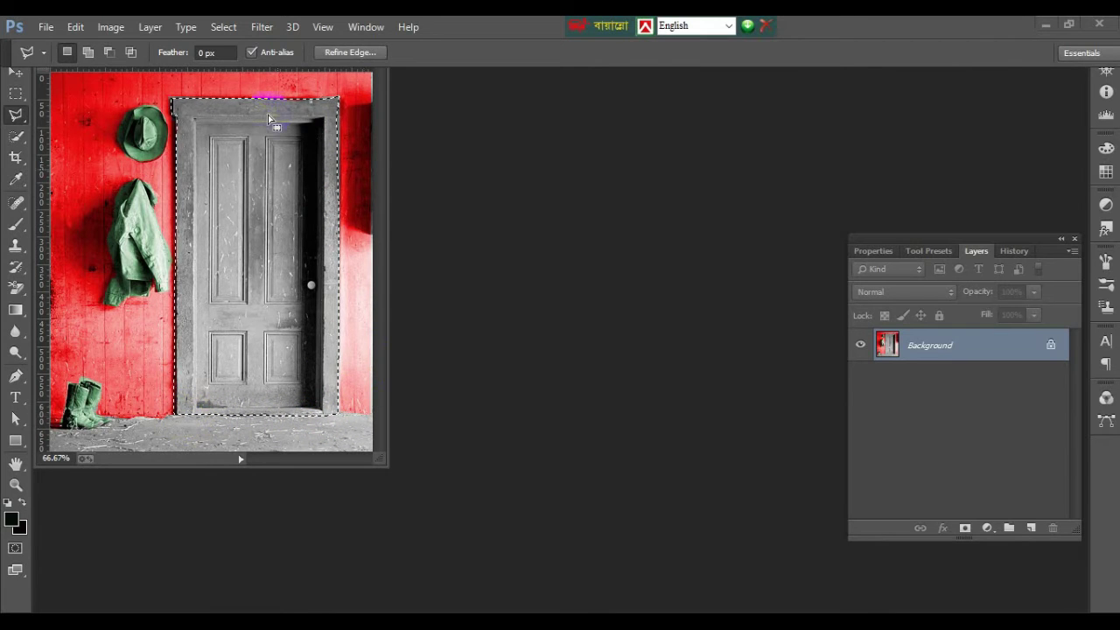
Step: In Hue/Saturation, drag the door's hue, saturation and lightness toward yellow
{"action": "left_click", "coordinate": [114, 34]}
{"action": "mouse_move", "coordinate": [136, 69]}
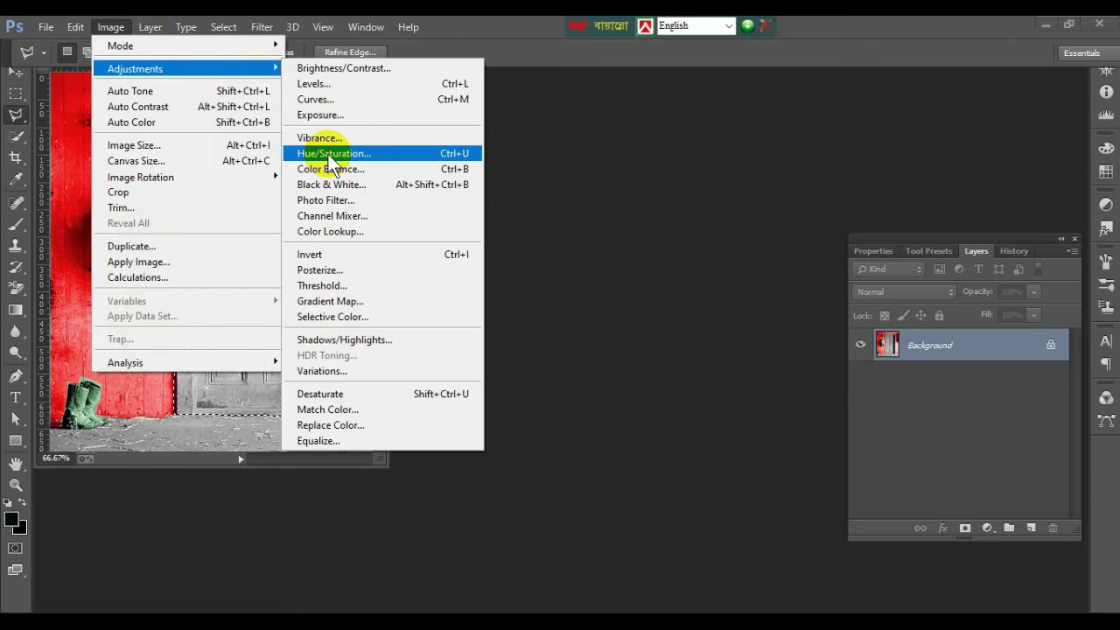
{"action": "left_click", "coordinate": [333, 153]}
{"action": "left_click_drag", "start_coordinate": [758, 304], "coordinate": [763, 304]}
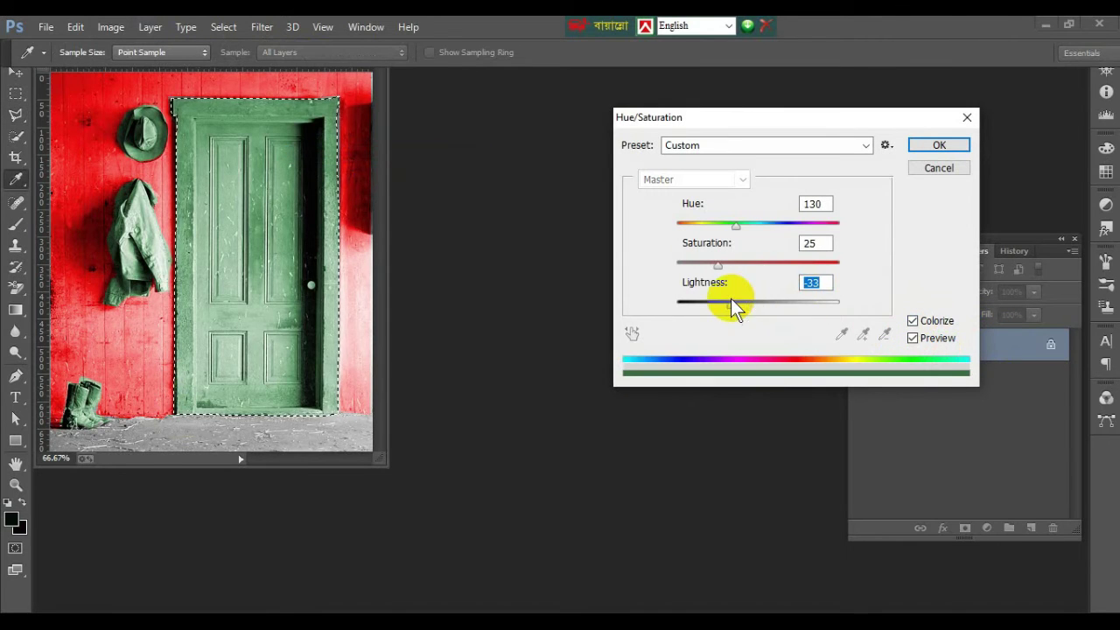
{"action": "left_click_drag", "start_coordinate": [773, 262], "coordinate": [818, 262]}
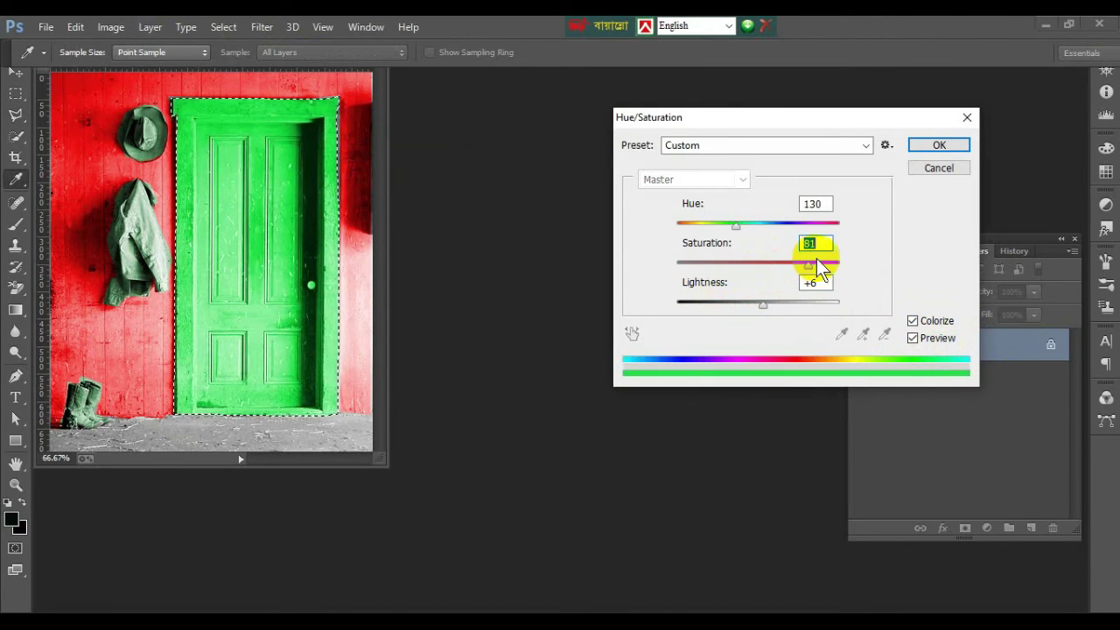
{"action": "left_click_drag", "start_coordinate": [735, 226], "coordinate": [697, 226]}
Step: Enter saturation 80, hue 50, lightness 5, apply, and clear the door selection
{"action": "left_click", "coordinate": [827, 205]}
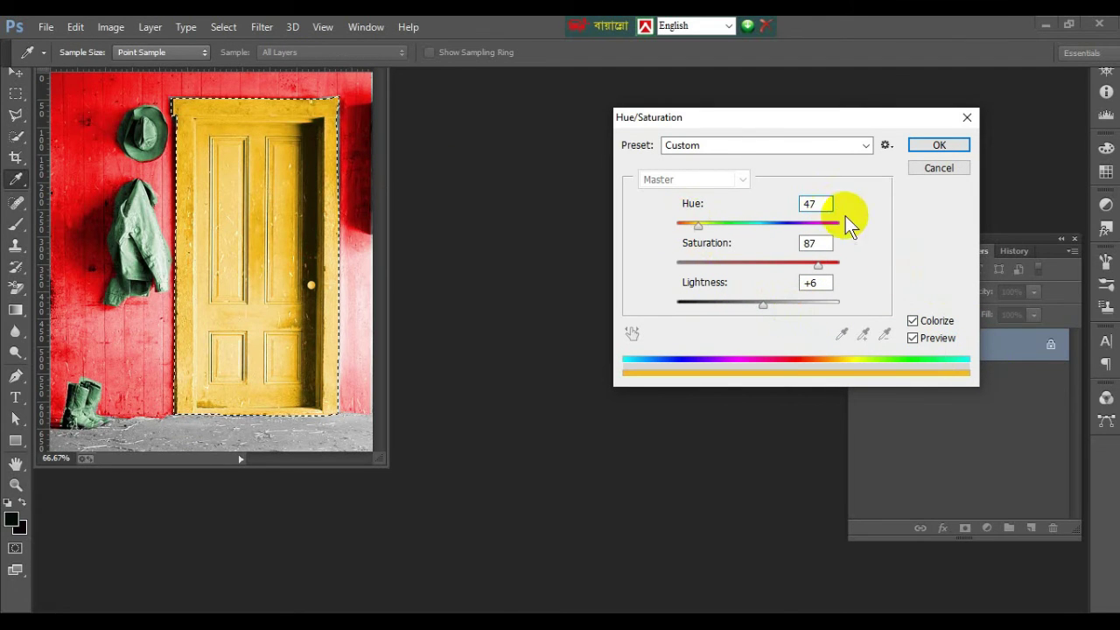
{"action": "double_click", "coordinate": [818, 244]}
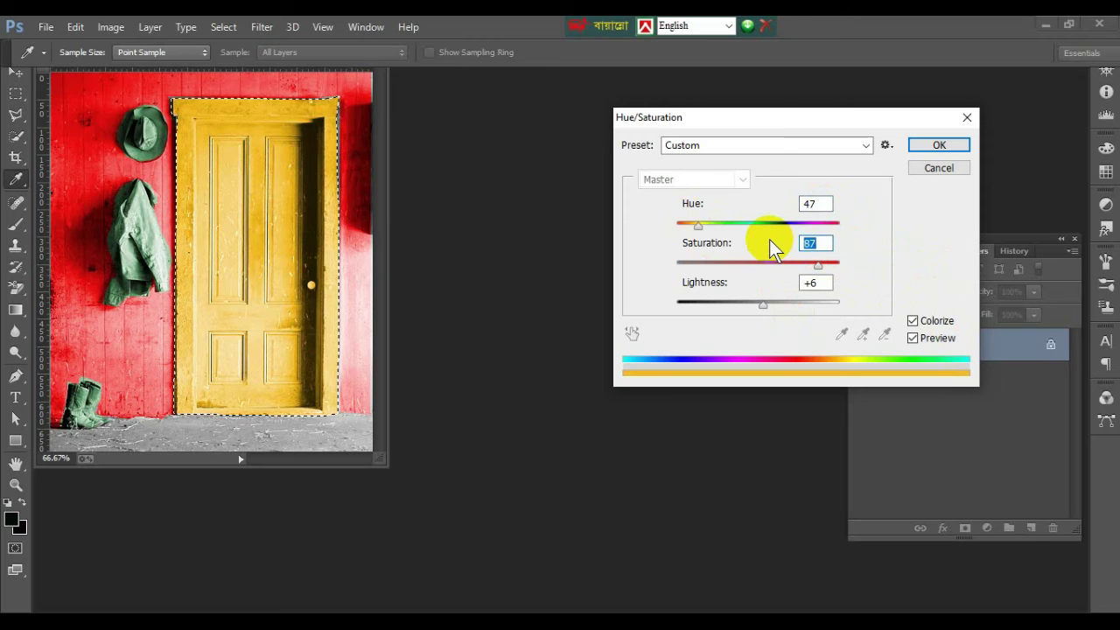
{"action": "type", "text": "80"}
{"action": "double_click", "coordinate": [816, 203]}
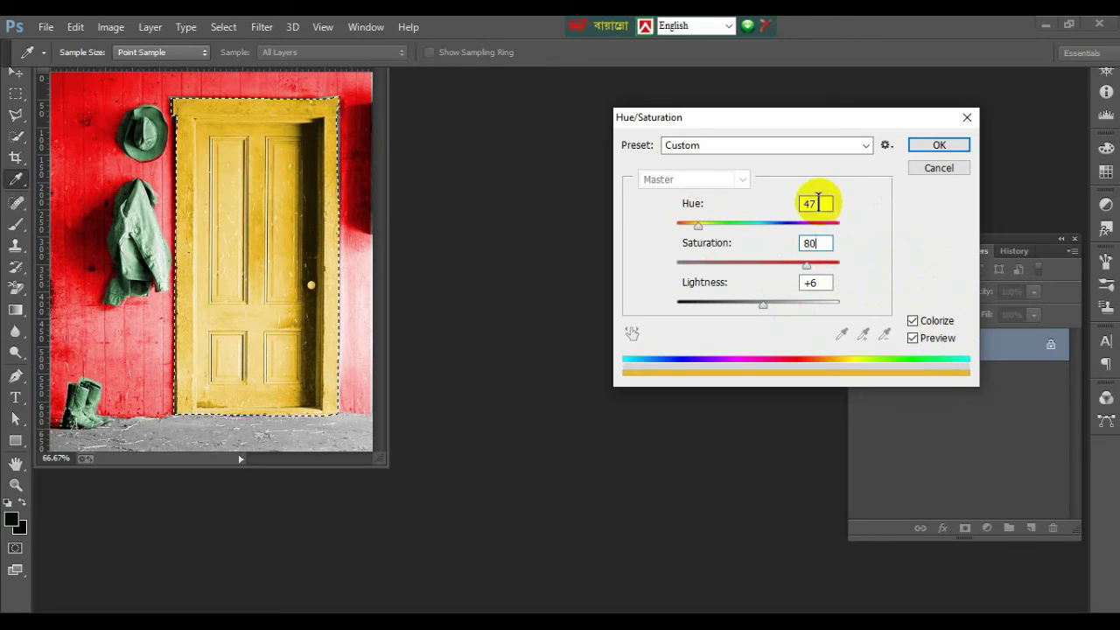
{"action": "type", "text": "50"}
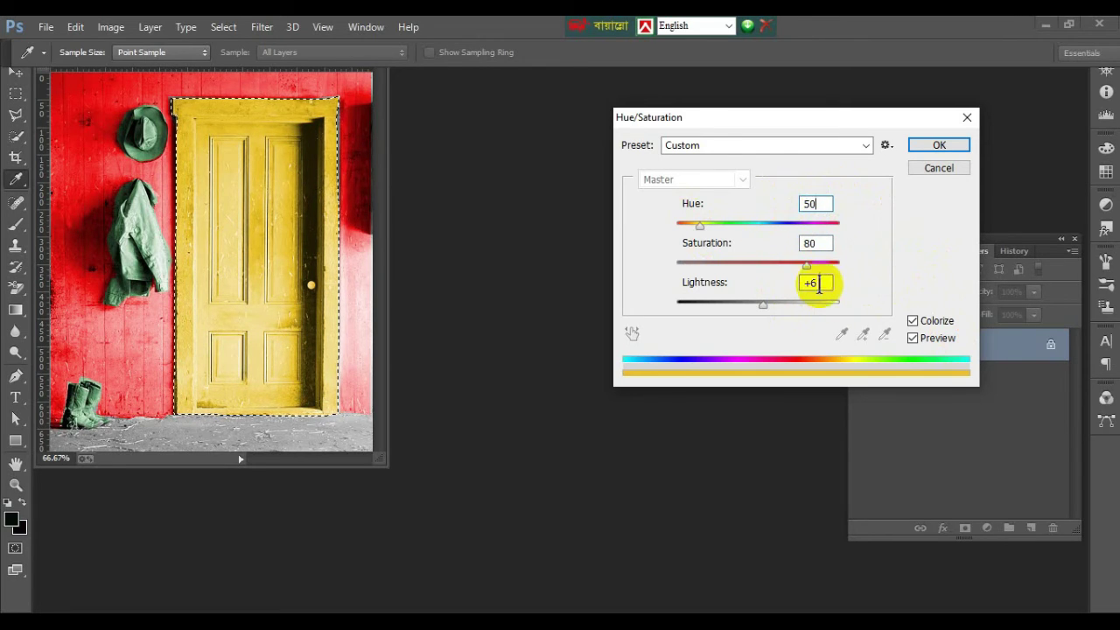
{"action": "left_click_drag", "start_coordinate": [817, 283], "coordinate": [790, 282]}
{"action": "type", "text": "5"}
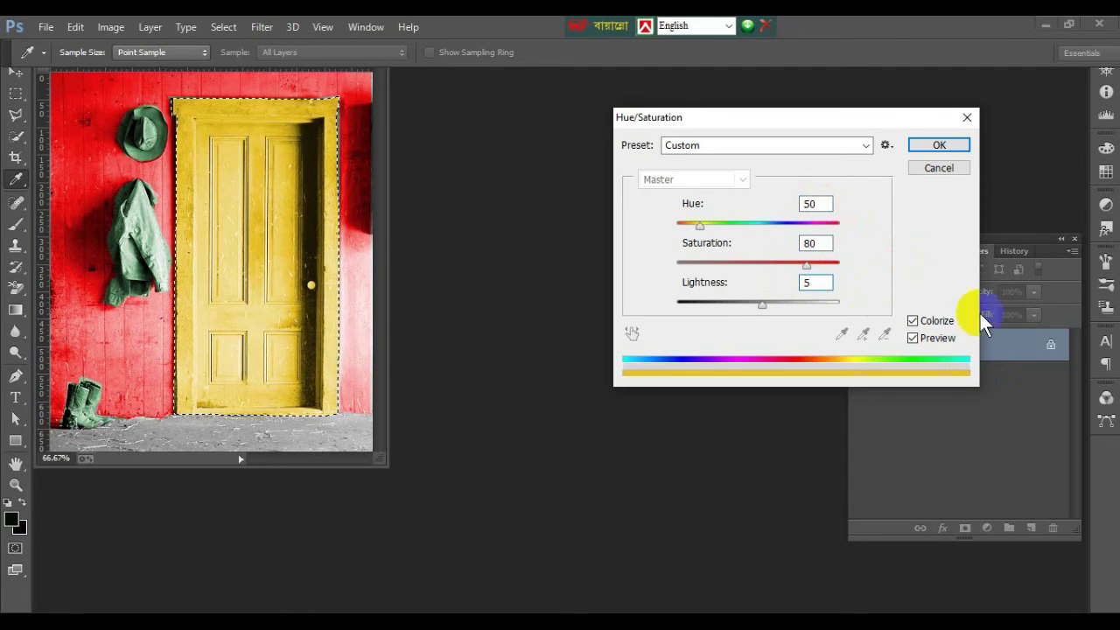
{"action": "left_click", "coordinate": [939, 144]}
{"action": "key", "text": "l"}
{"action": "left_click", "coordinate": [307, 403]}
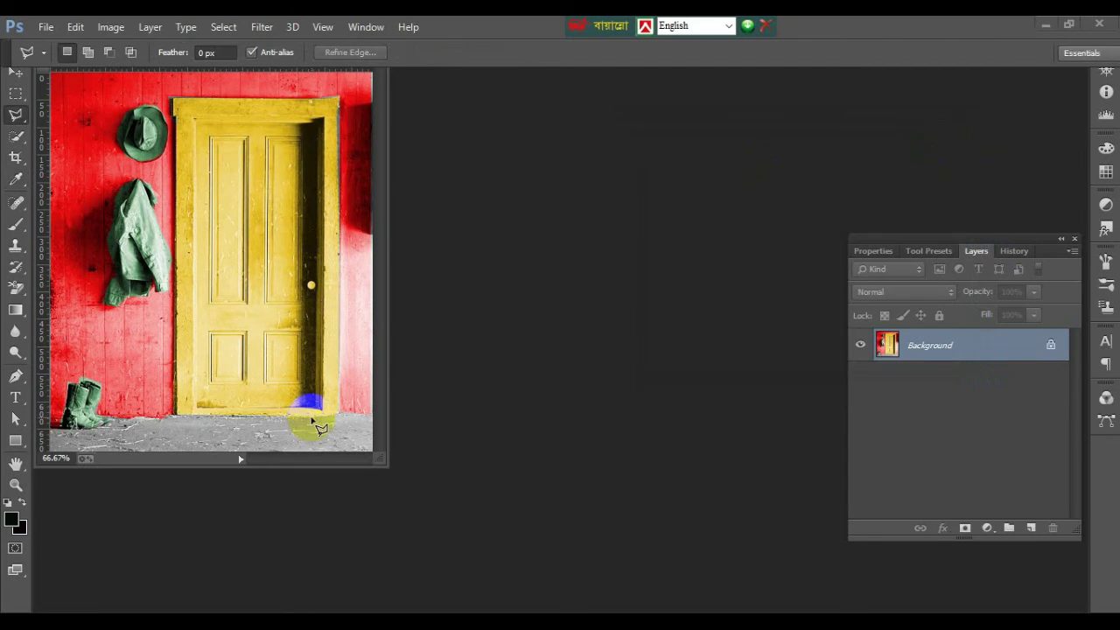
Step: Outline the floor from the door's base to the photo's bottom corners and close it
{"action": "left_click", "coordinate": [210, 404]}
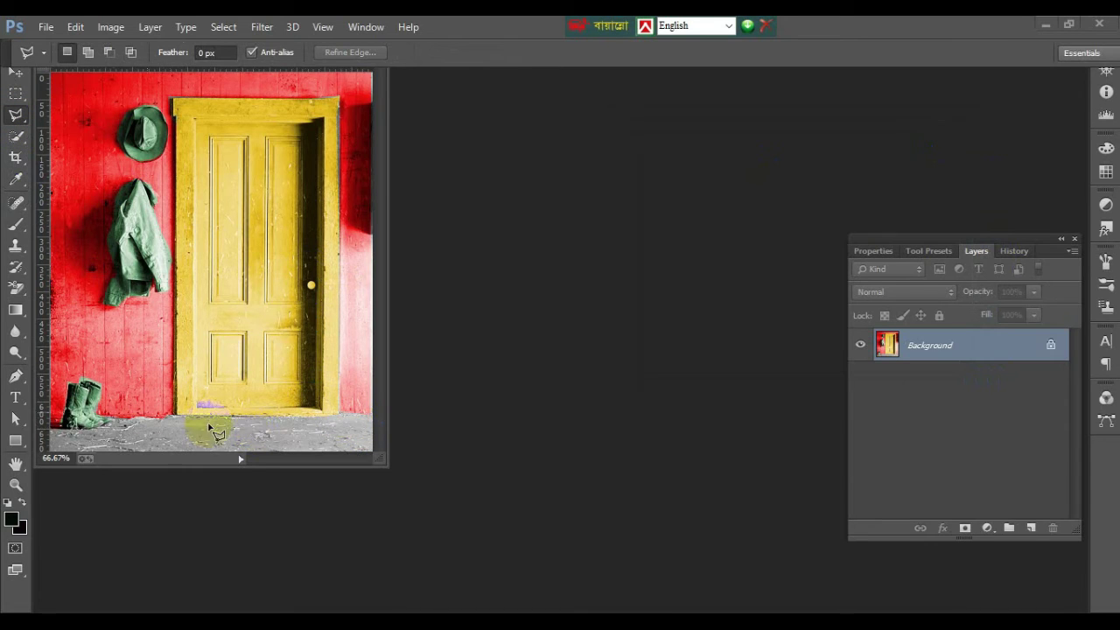
{"action": "left_click", "coordinate": [320, 404]}
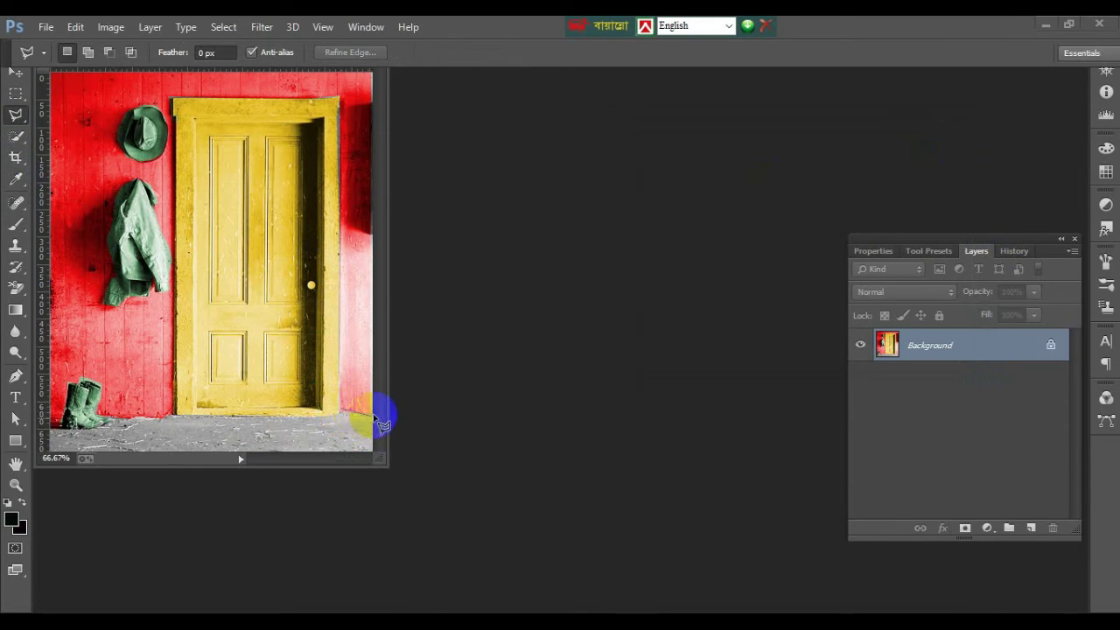
{"action": "left_click", "coordinate": [371, 450]}
{"action": "left_click", "coordinate": [149, 443]}
{"action": "left_click", "coordinate": [51, 451]}
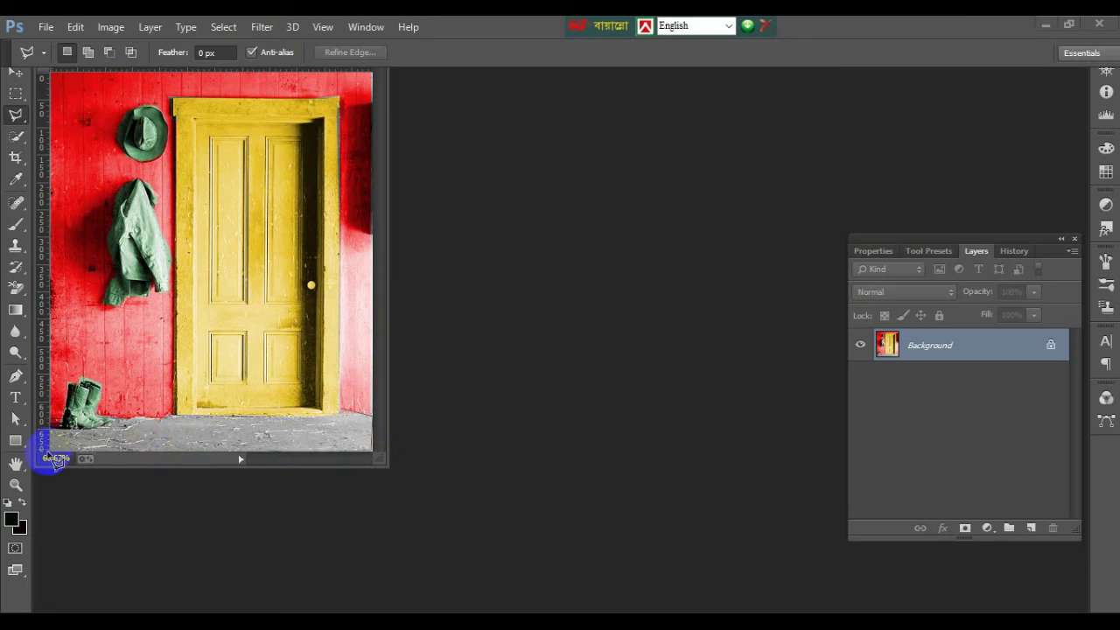
{"action": "left_click", "coordinate": [51, 418]}
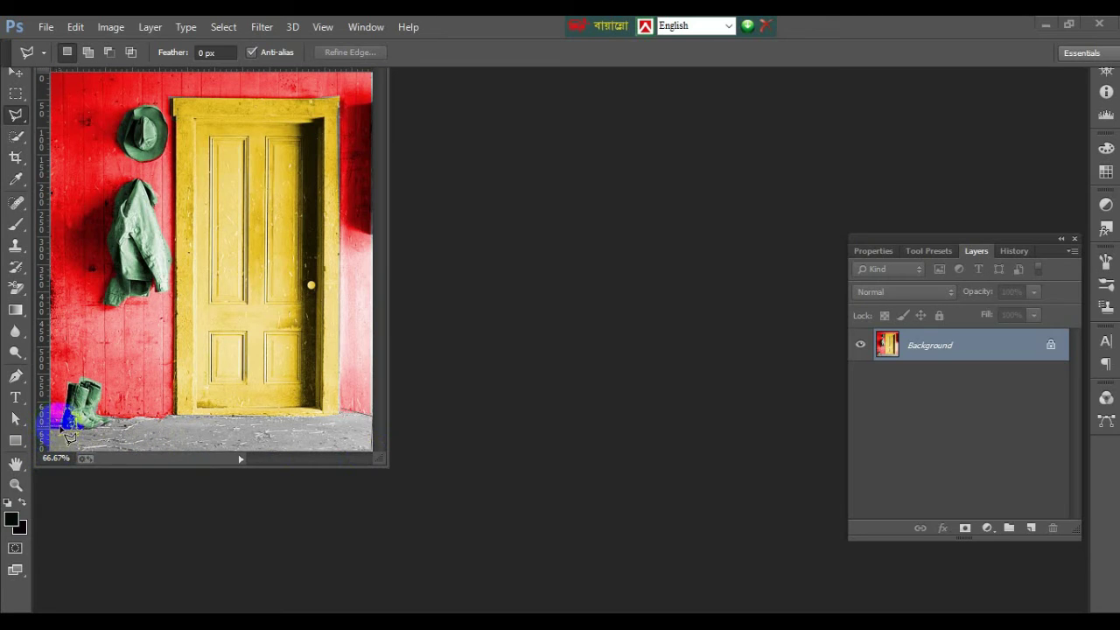
{"action": "left_click", "coordinate": [88, 427]}
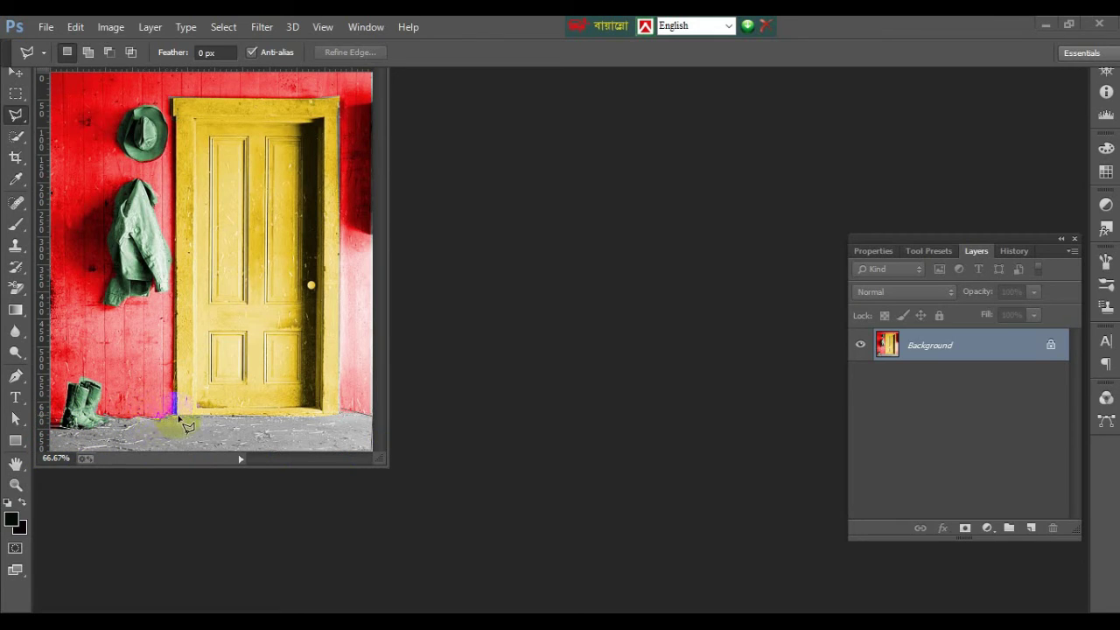
{"action": "left_click", "coordinate": [318, 405]}
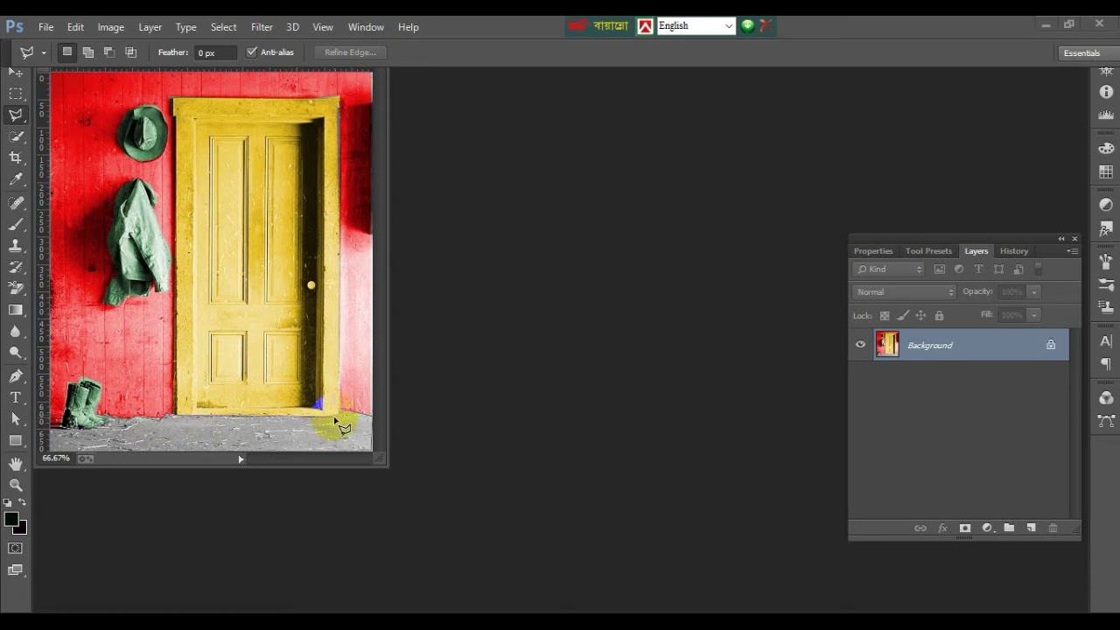
{"action": "double_click", "coordinate": [350, 420]}
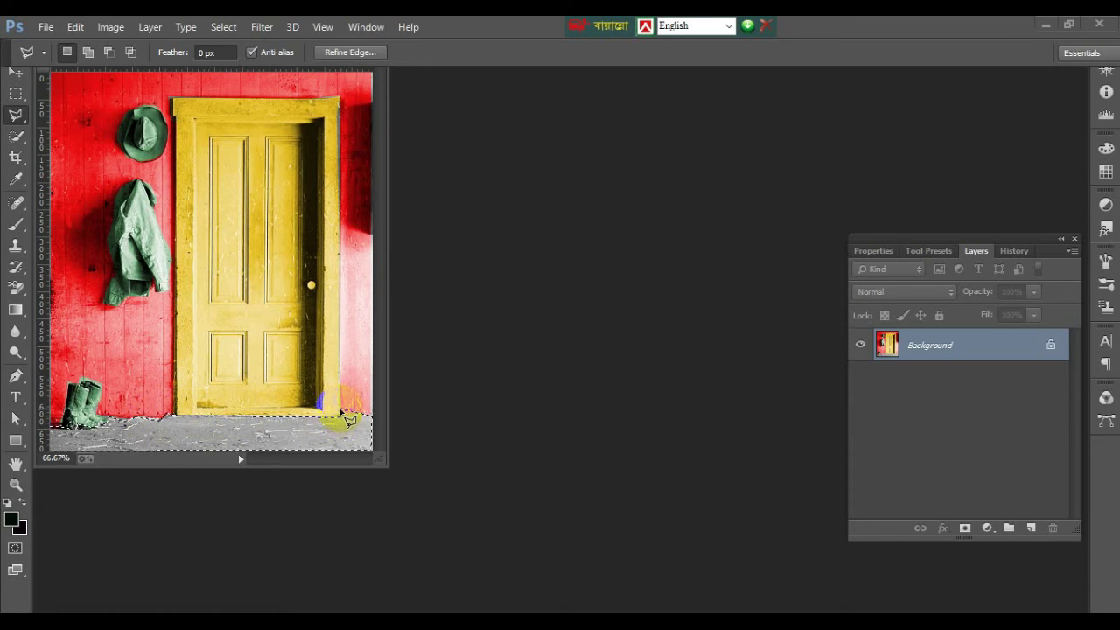
{"action": "left_click", "coordinate": [112, 26]}
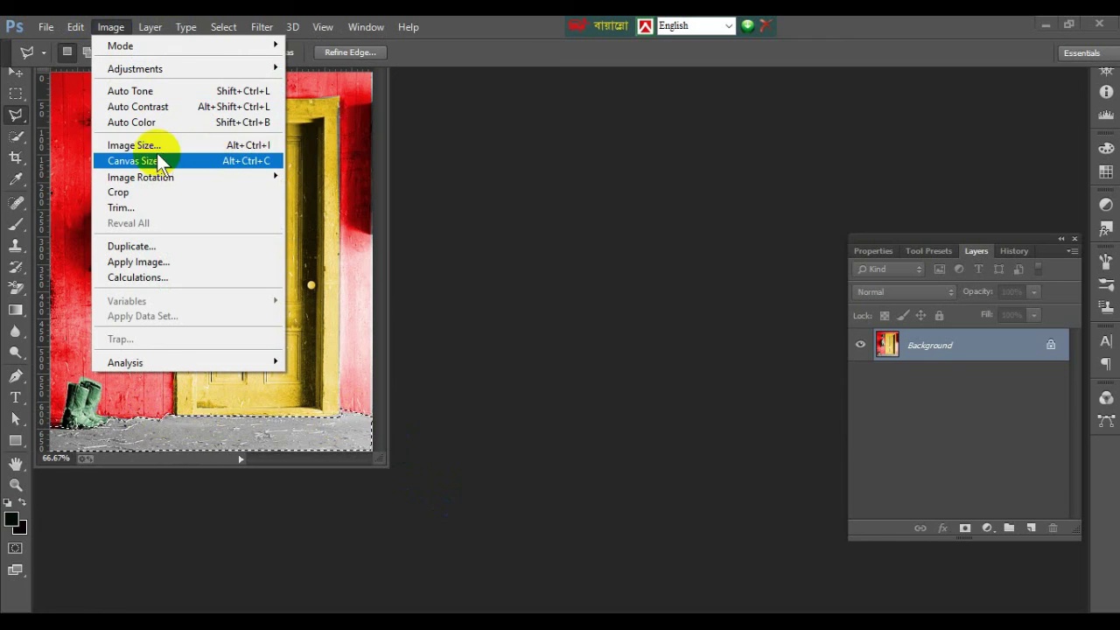
{"action": "mouse_move", "coordinate": [135, 68]}
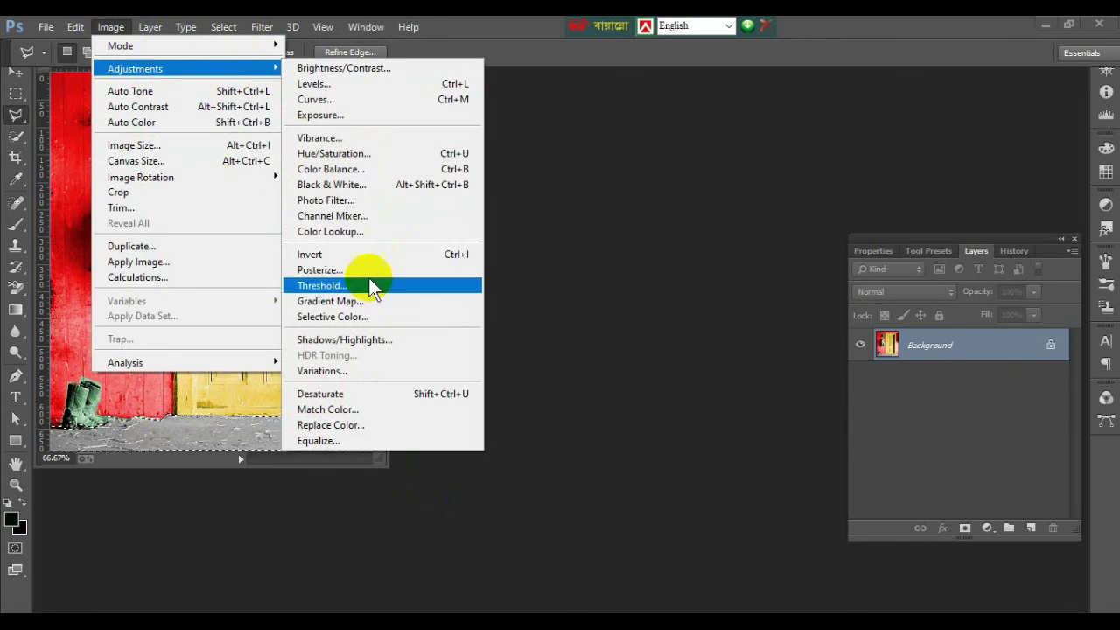
Step: Colorize the floor pale pink with Hue 342, Saturation 2 and Lightness +34
{"action": "left_click", "coordinate": [372, 153]}
{"action": "left_click", "coordinate": [913, 321]}
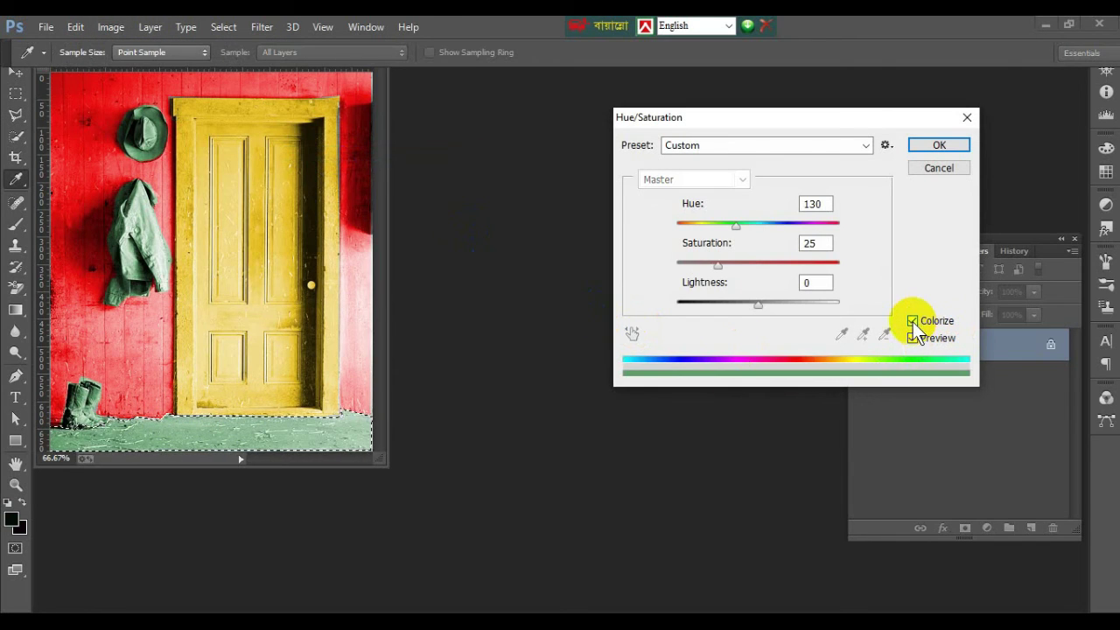
{"action": "left_click_drag", "start_coordinate": [723, 226], "coordinate": [832, 224]}
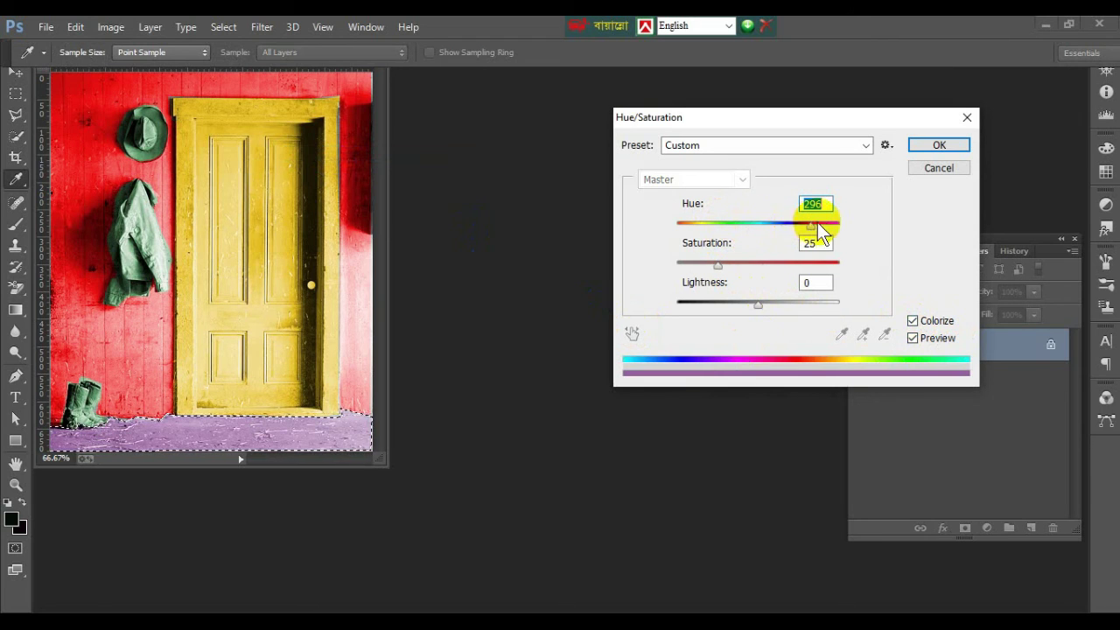
{"action": "left_click", "coordinate": [775, 263]}
{"action": "left_click_drag", "start_coordinate": [774, 264], "coordinate": [680, 261]}
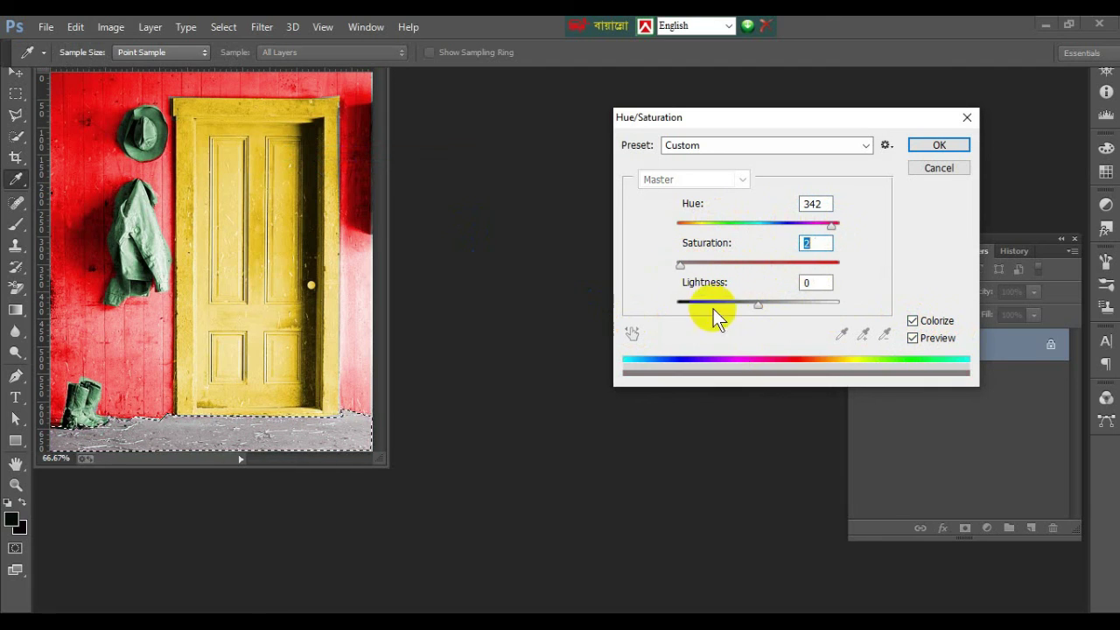
{"action": "mouse_move", "coordinate": [756, 303]}
{"action": "left_mouse_down"}
{"action": "mouse_move", "coordinate": [784, 302]}
{"action": "mouse_move", "coordinate": [741, 299]}
{"action": "mouse_move", "coordinate": [782, 304]}
{"action": "left_mouse_up"}
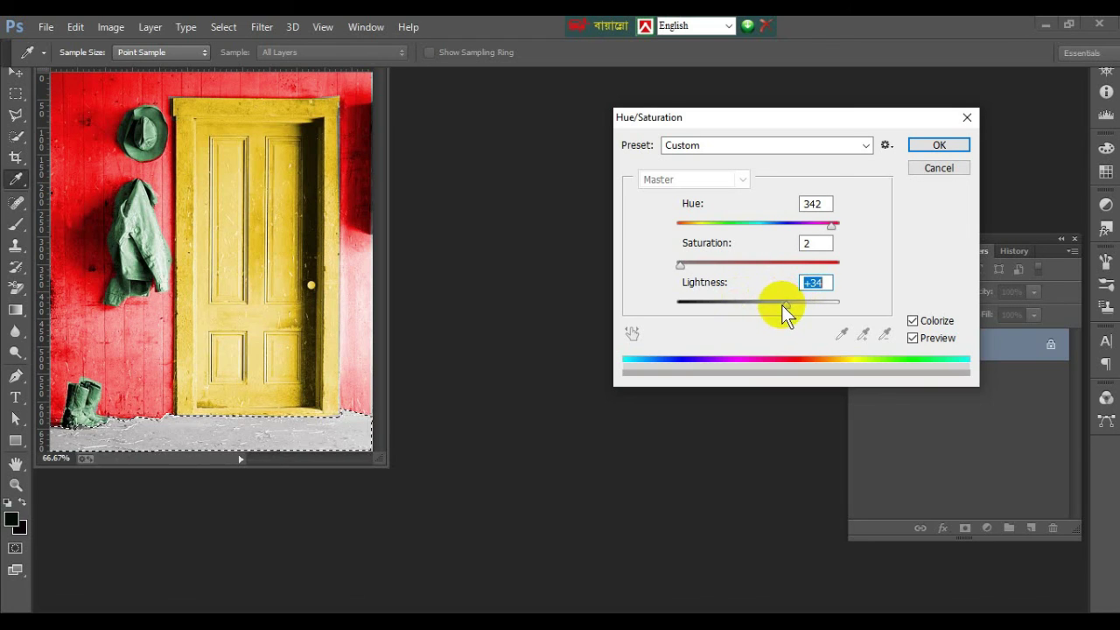
{"action": "left_click", "coordinate": [716, 262]}
{"action": "left_click", "coordinate": [938, 145]}
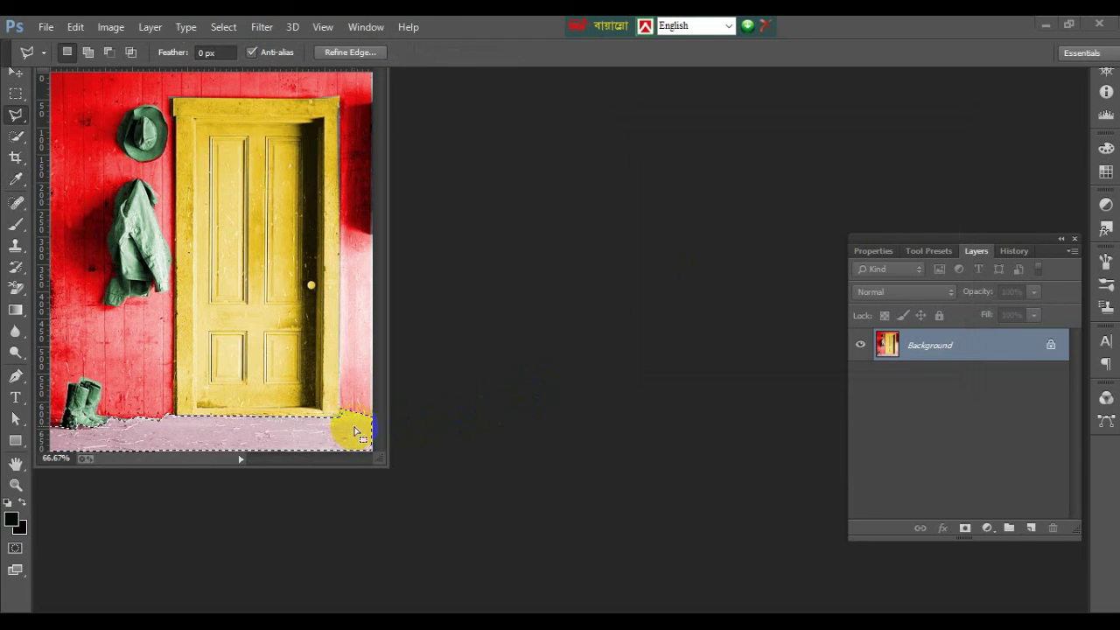
Step: Drop the floor selection by clicking the canvas with the Polygonal Lasso
{"action": "left_click", "coordinate": [448, 350]}
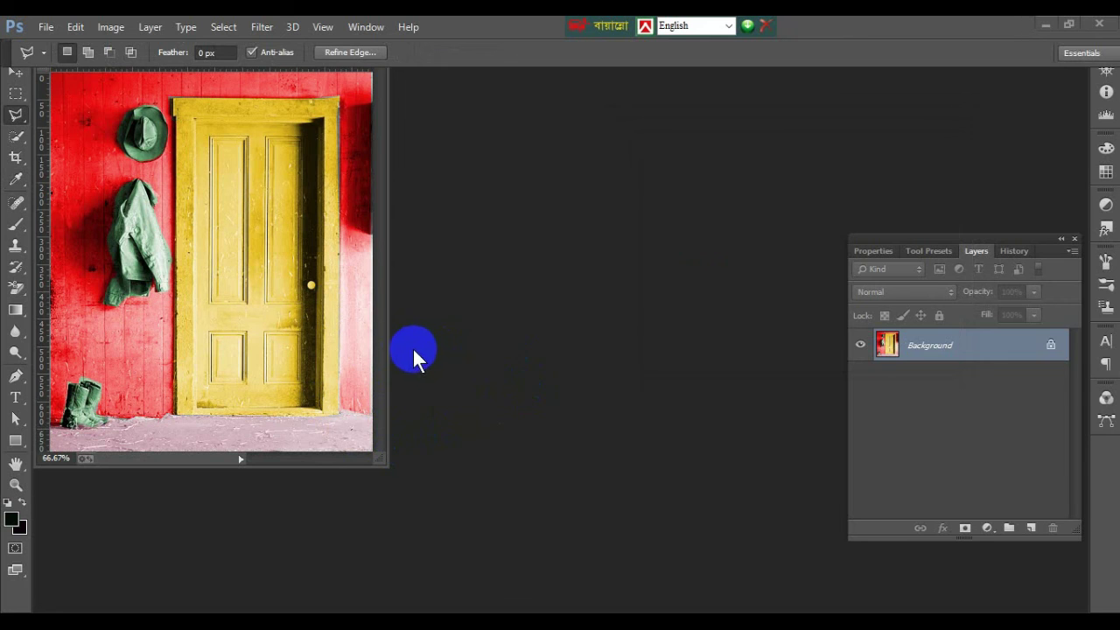
{"action": "left_click", "coordinate": [253, 159]}
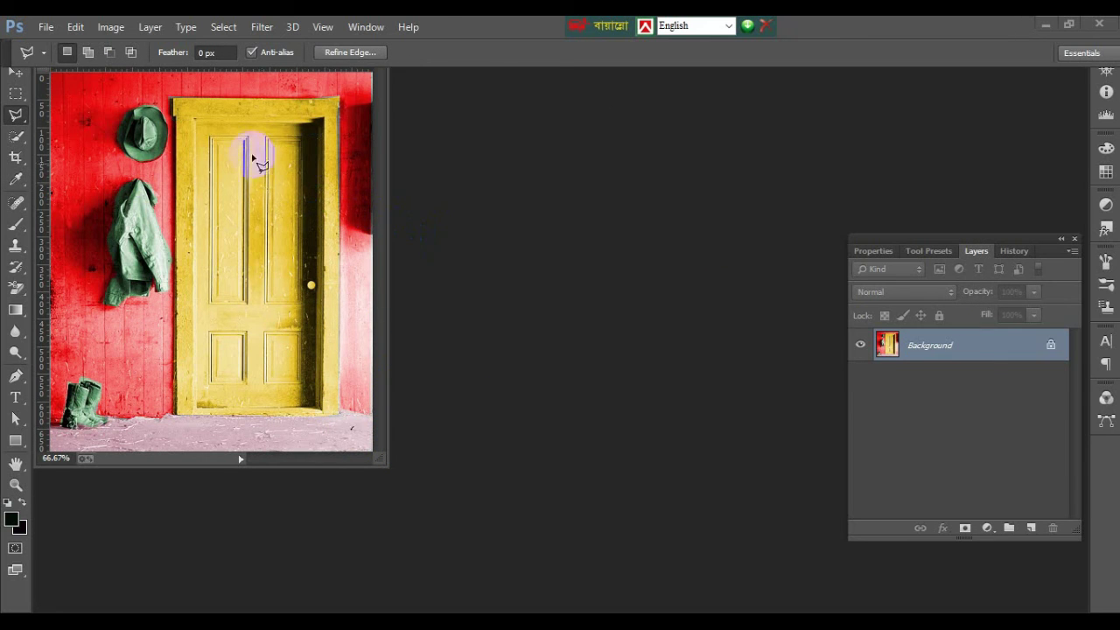